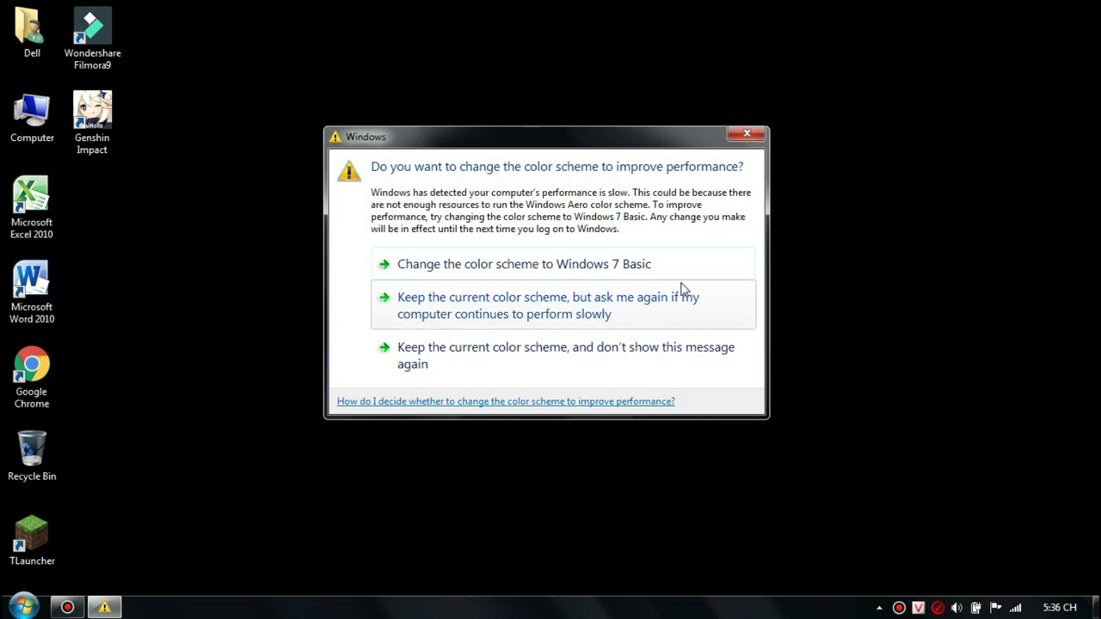
Dismiss the color scheme warning and search Google for "viafore 1.12.2" in Chrome
left_click(738, 136)
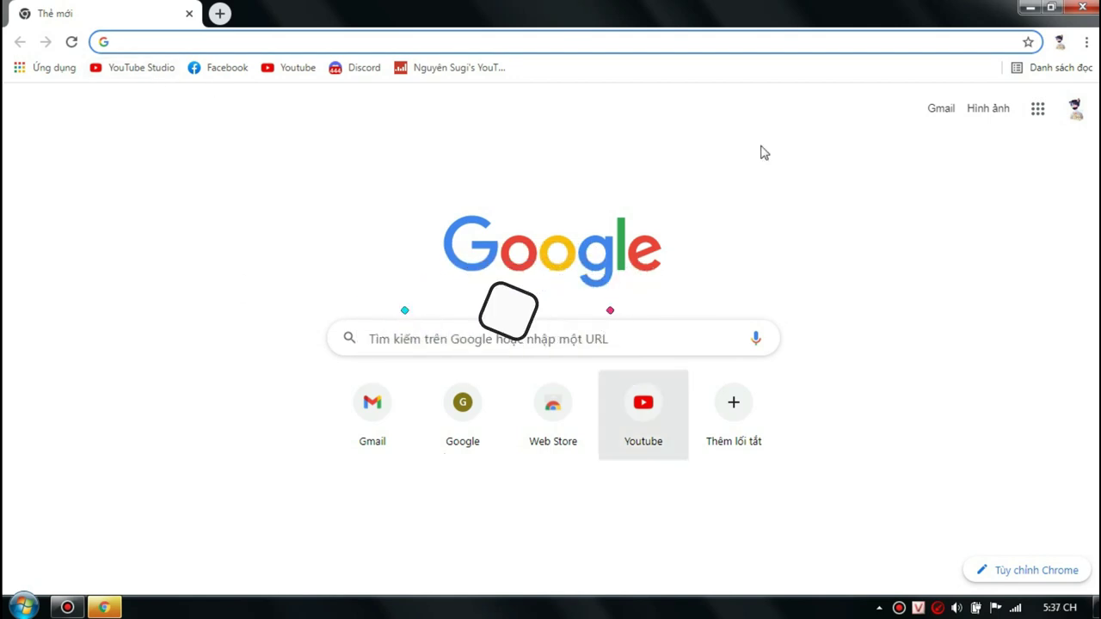
left_click(35, 268)
left_click(267, 44)
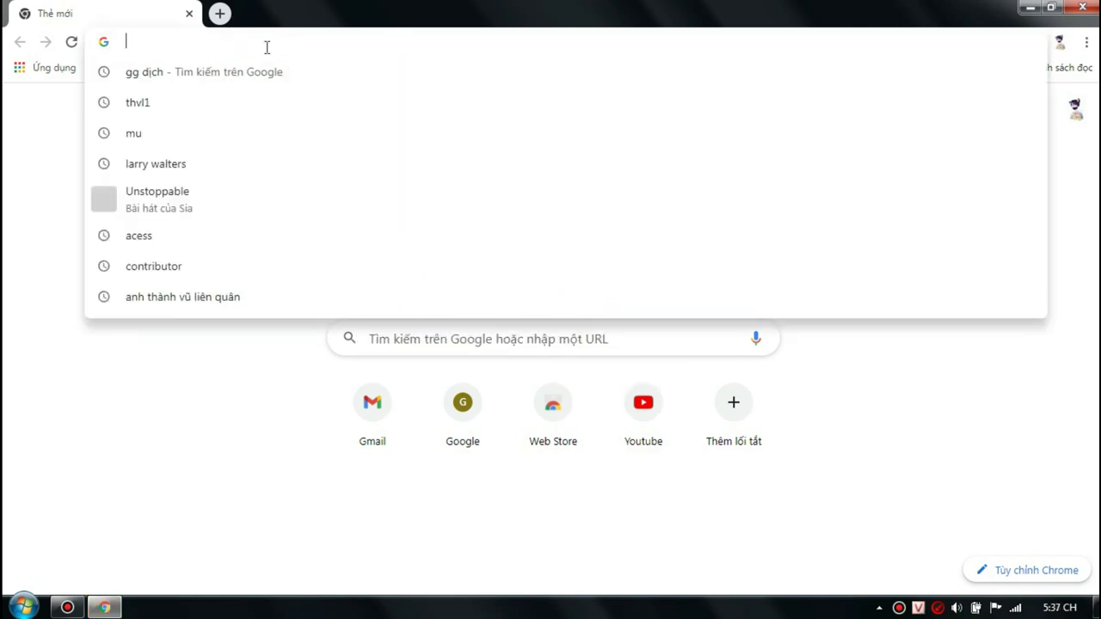
type("v")
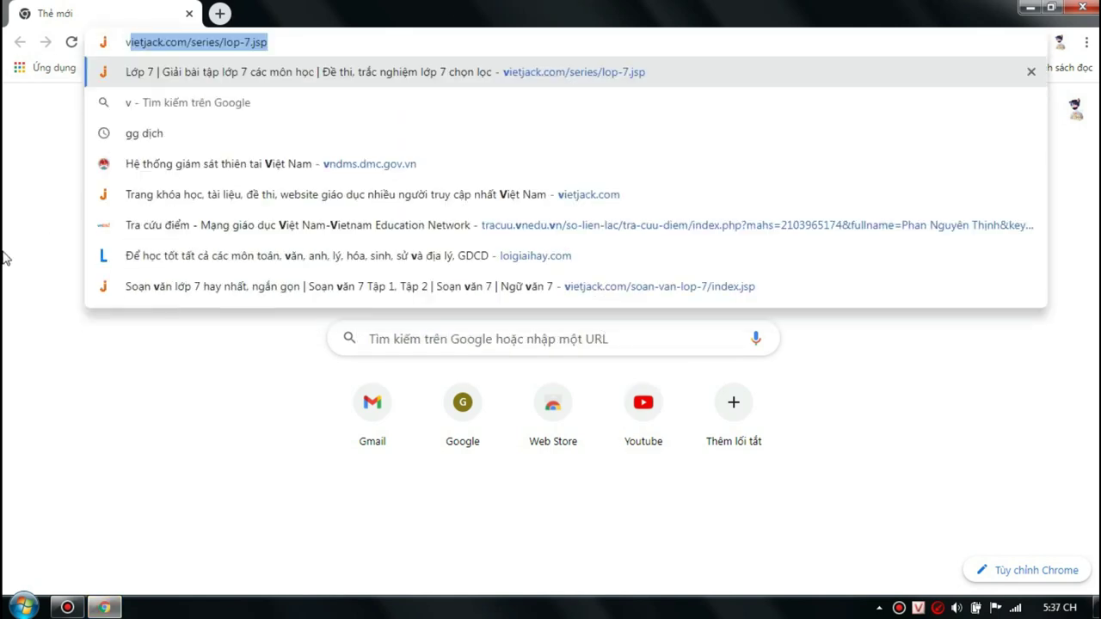
type("iac")
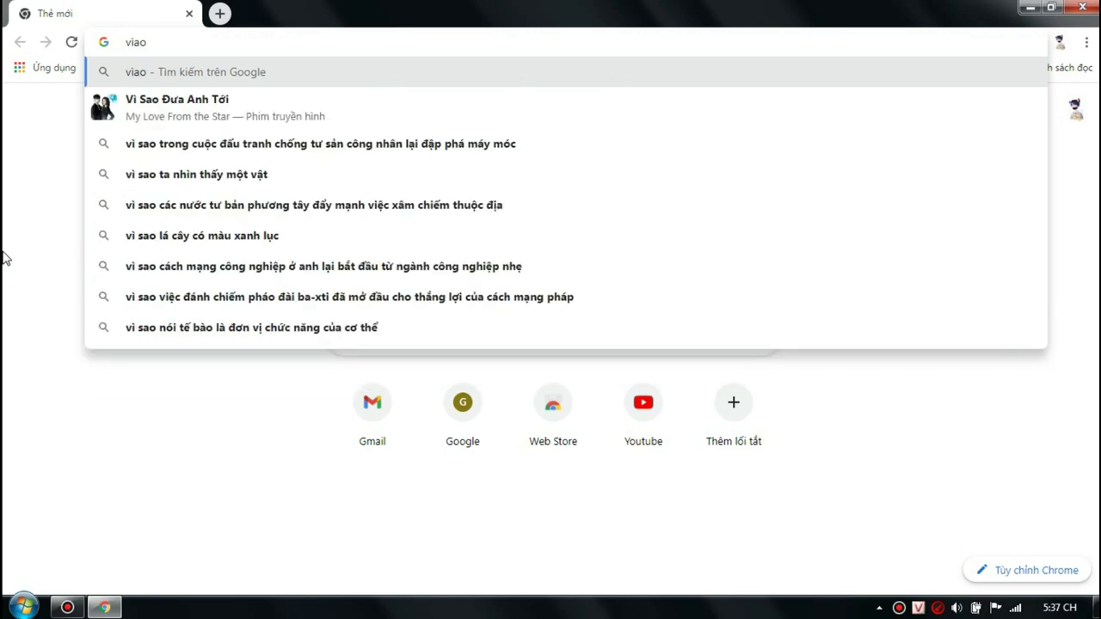
key("BackSpace")
type("fore 1.12.2")
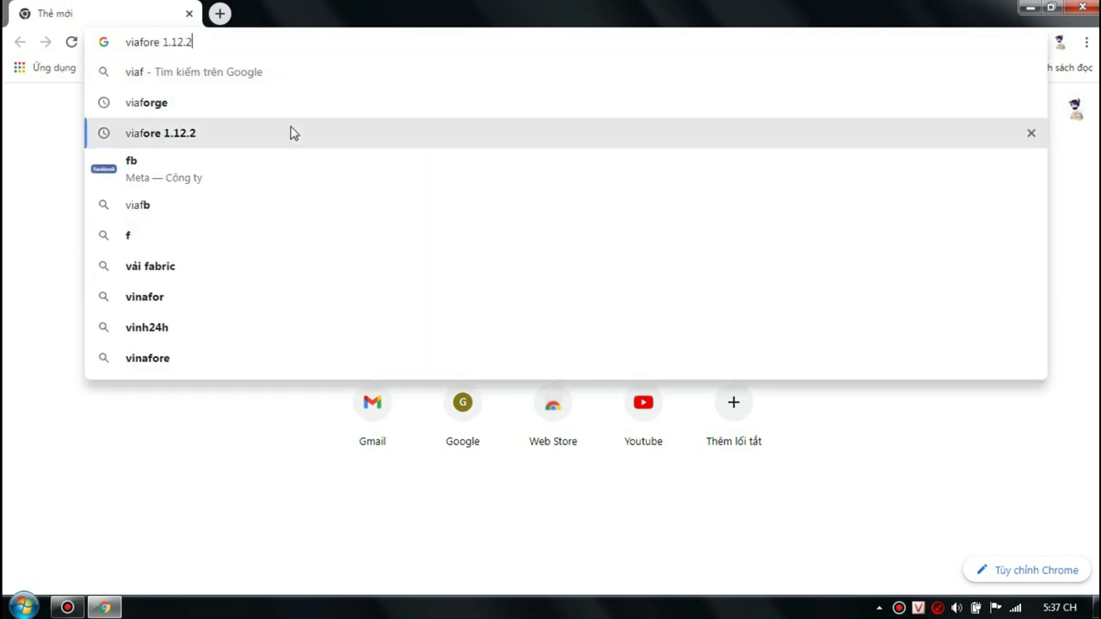
left_click(290, 132)
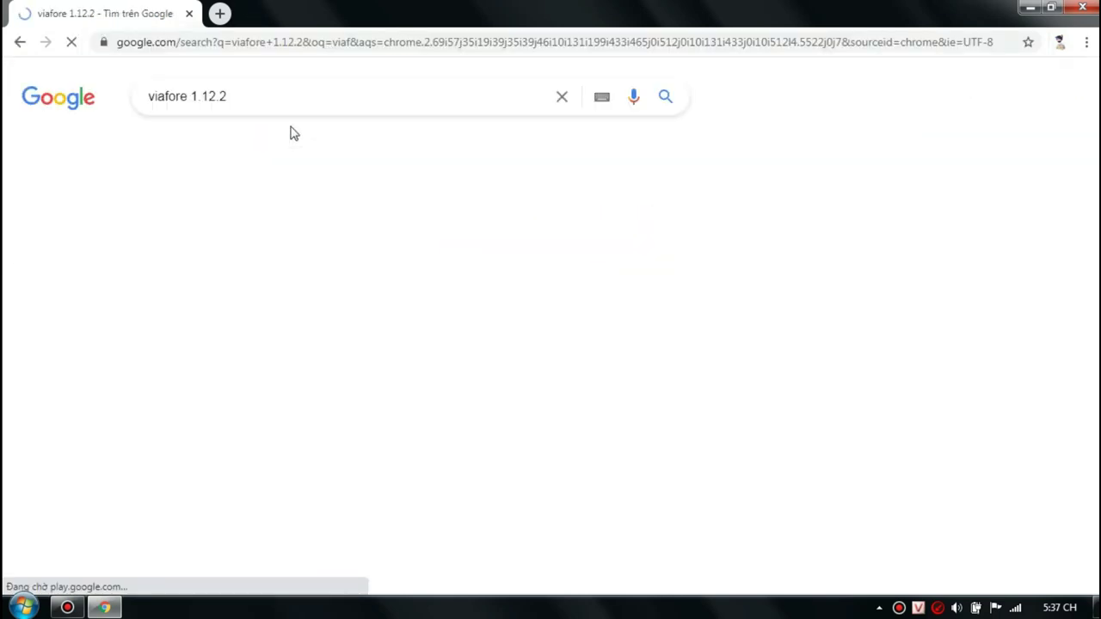
Download the ViaForge mod from its CurseForge page and keep the file ViaForge+till+1171.jar
left_click(348, 300)
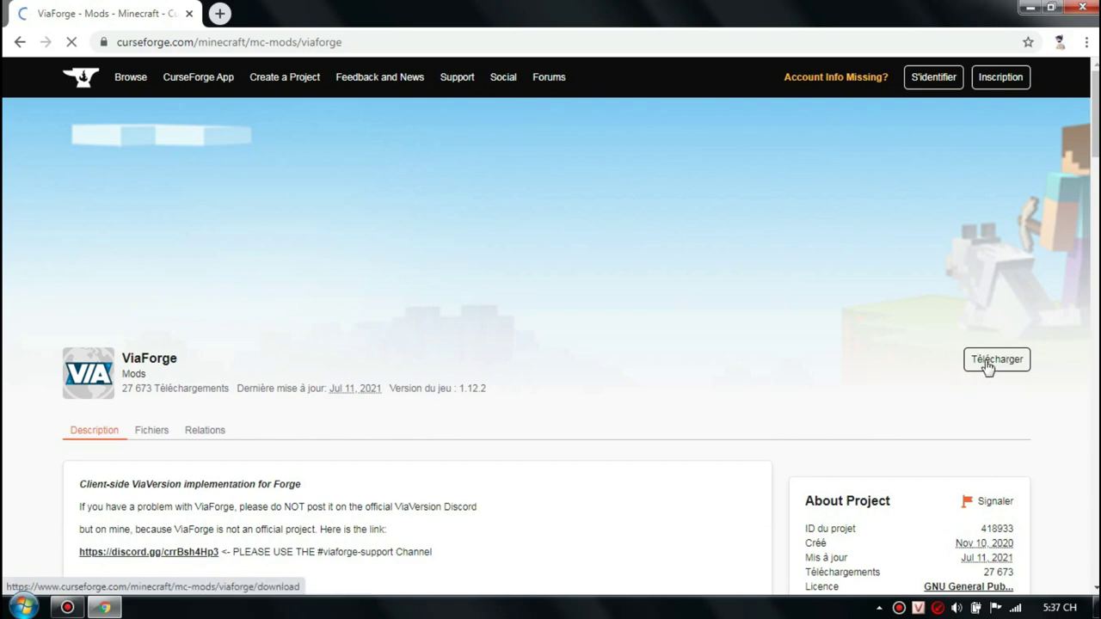
left_click(987, 367)
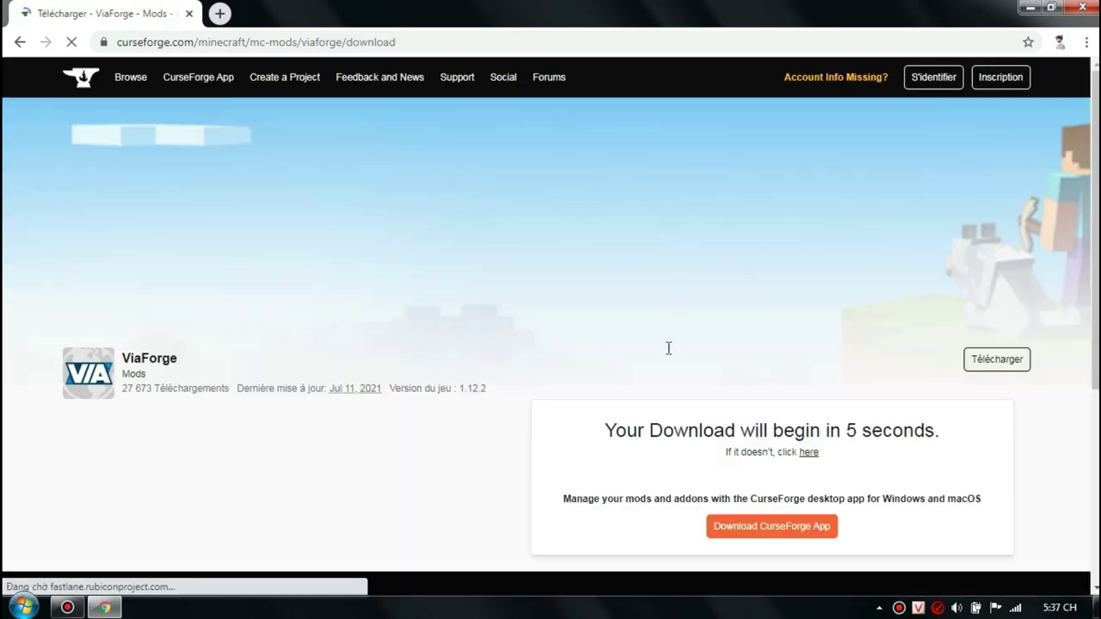
scroll(669, 348, "down", 3)
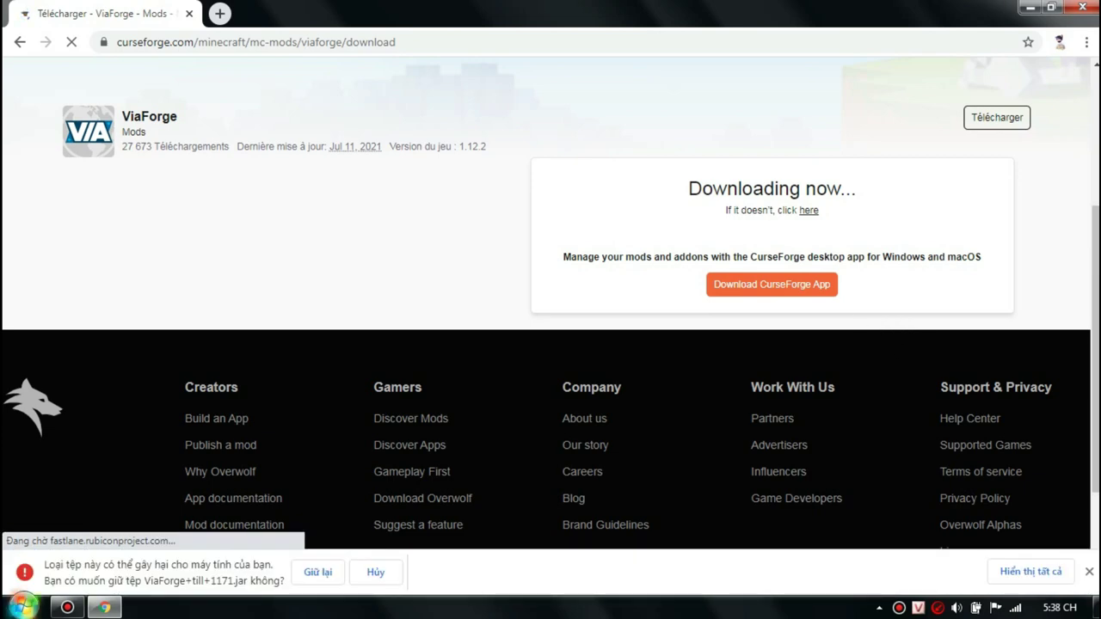
left_click(317, 572)
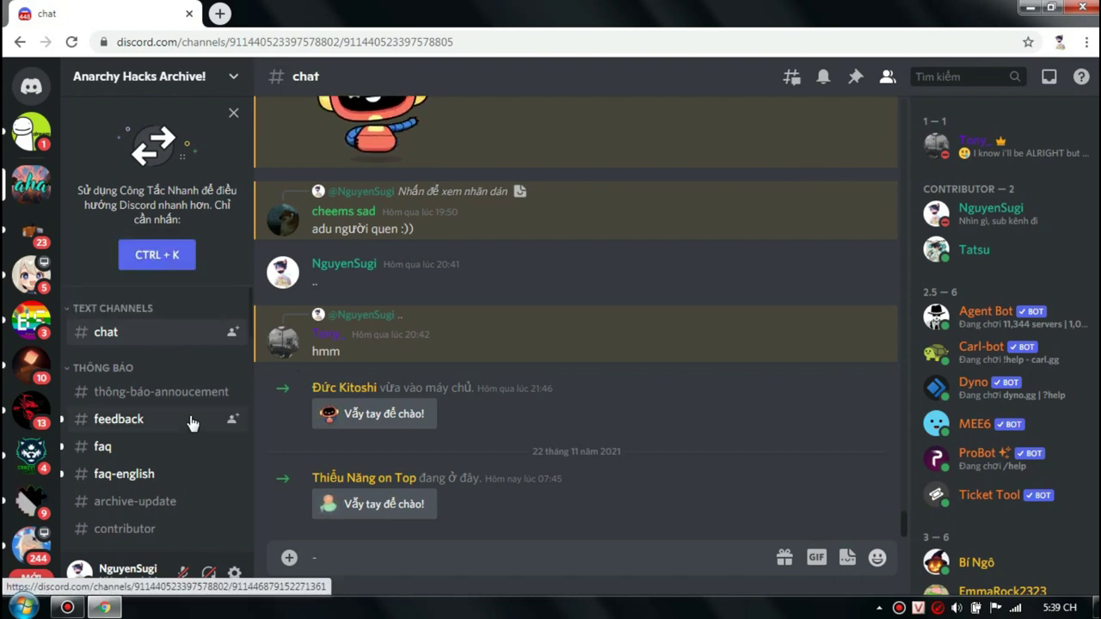
Browse the channels of the Anarchy Hacks Archive! Discord server and open kami-blue under 1.12.2 Client
scroll(168, 433, "down", 10)
scroll(107, 352, "up", 3)
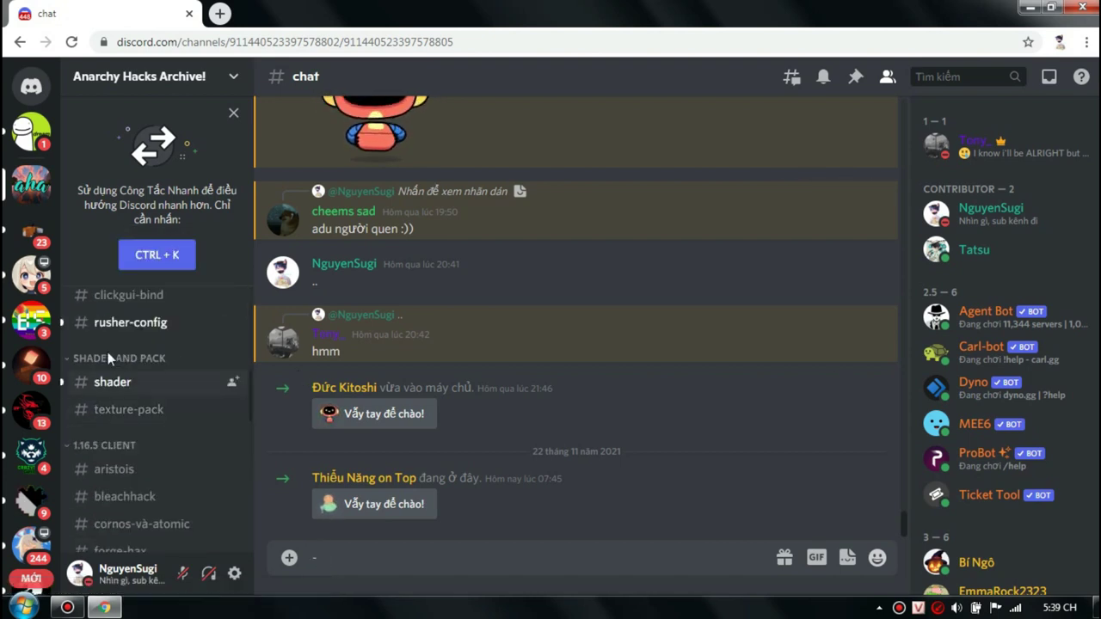
scroll(103, 388, "down", 8)
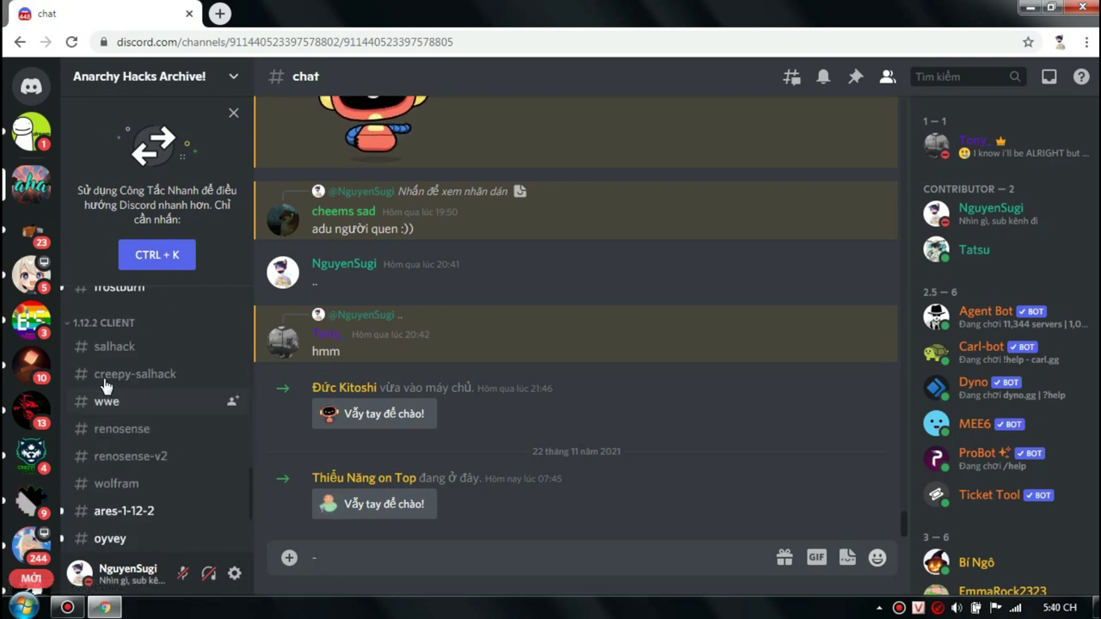
scroll(107, 392, "down", 3)
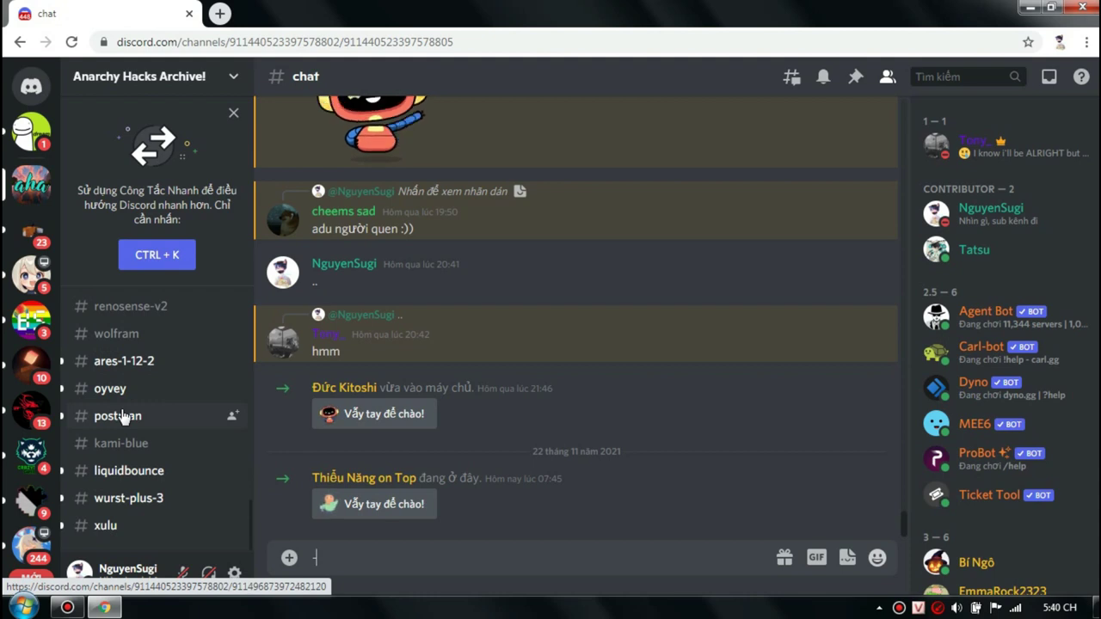
scroll(121, 391, "up", 4)
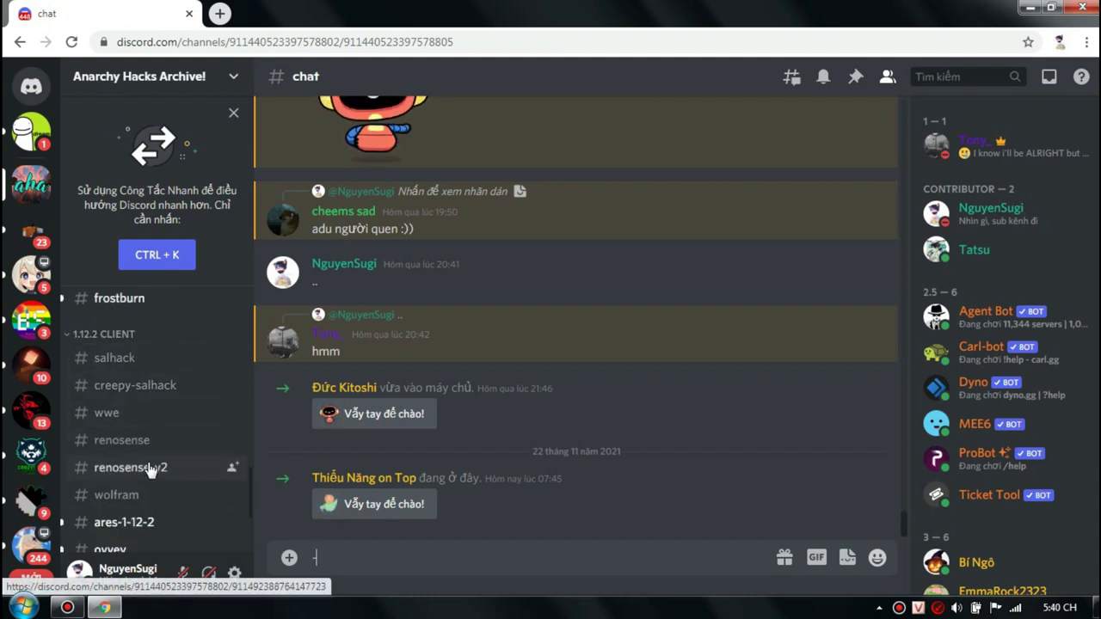
scroll(147, 464, "down", 4)
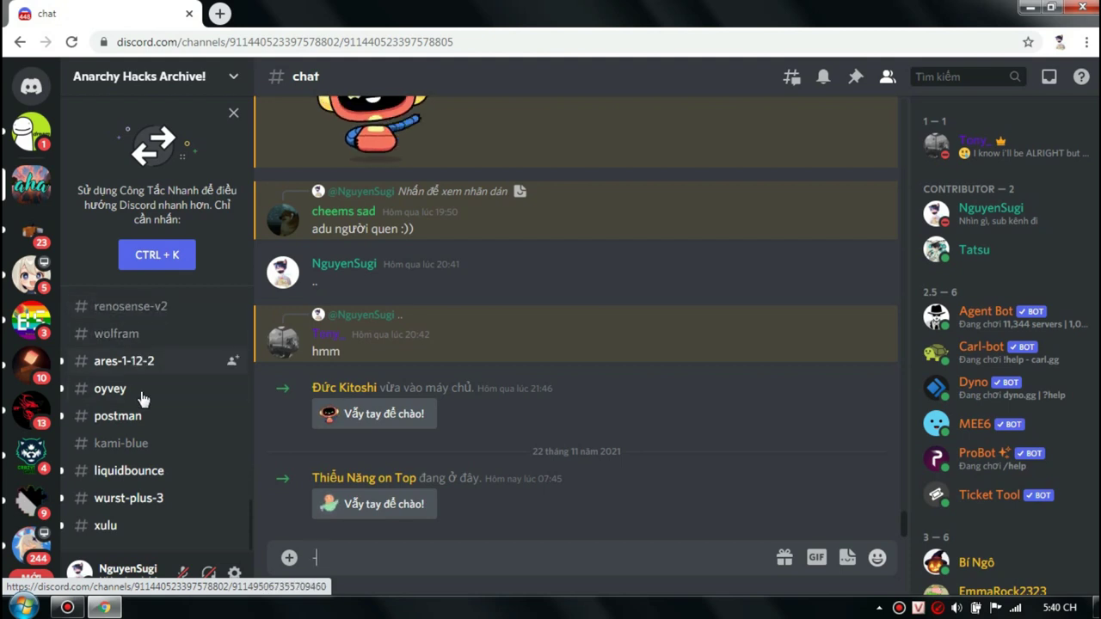
left_click(177, 450)
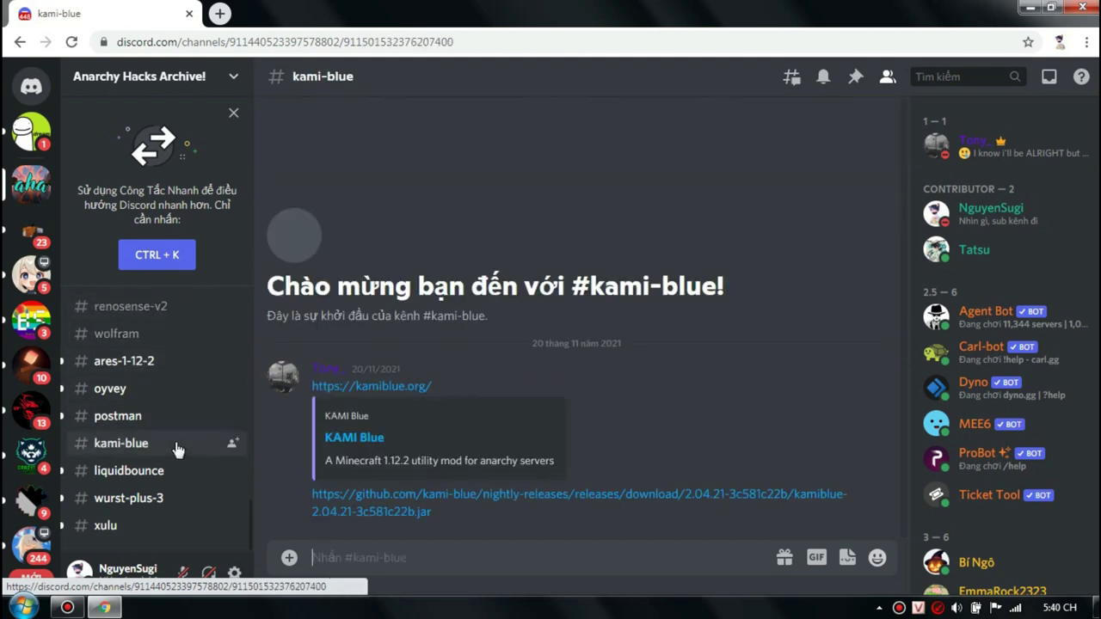
Download the latest KAMI Blue release from the kamiblue.org link in the channel and keep the jar file
left_click(405, 388)
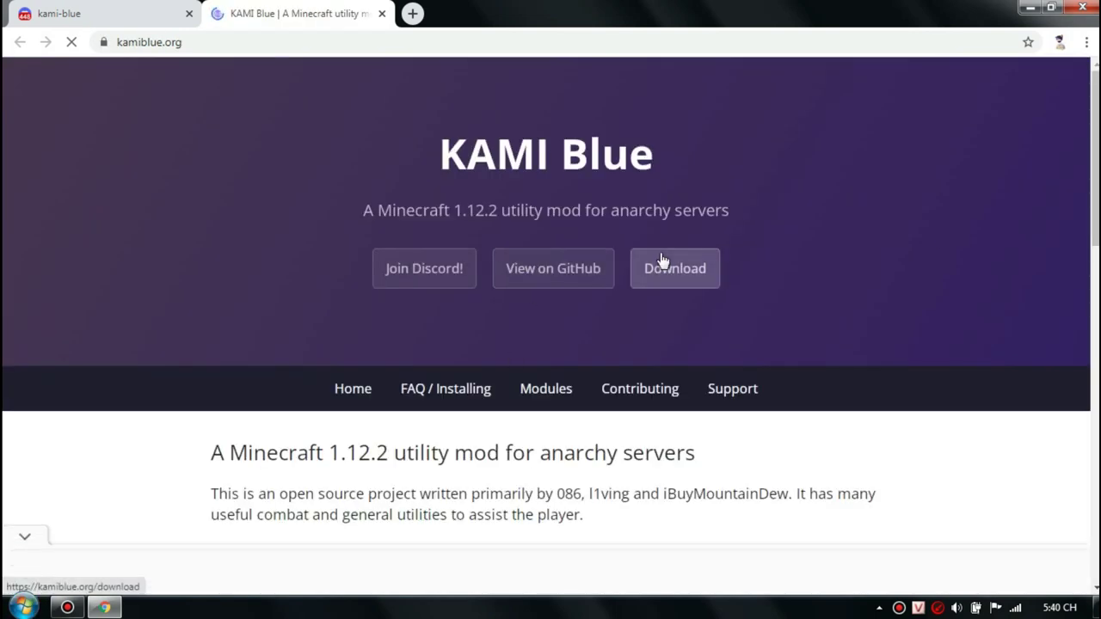
left_click(634, 284)
scroll(479, 328, "down", 4)
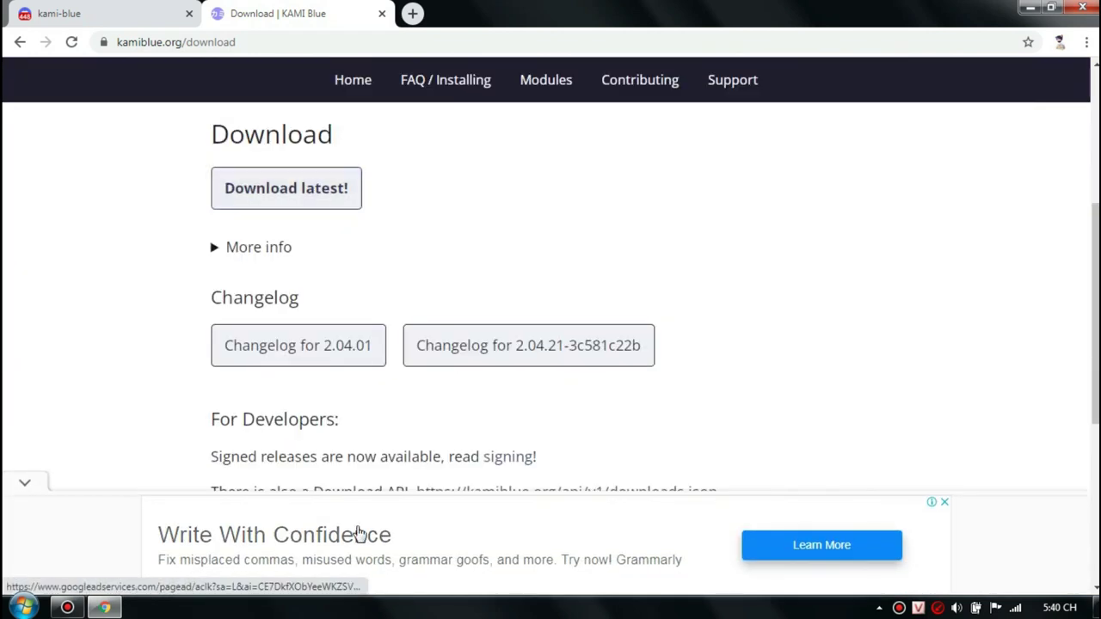
left_click(334, 199)
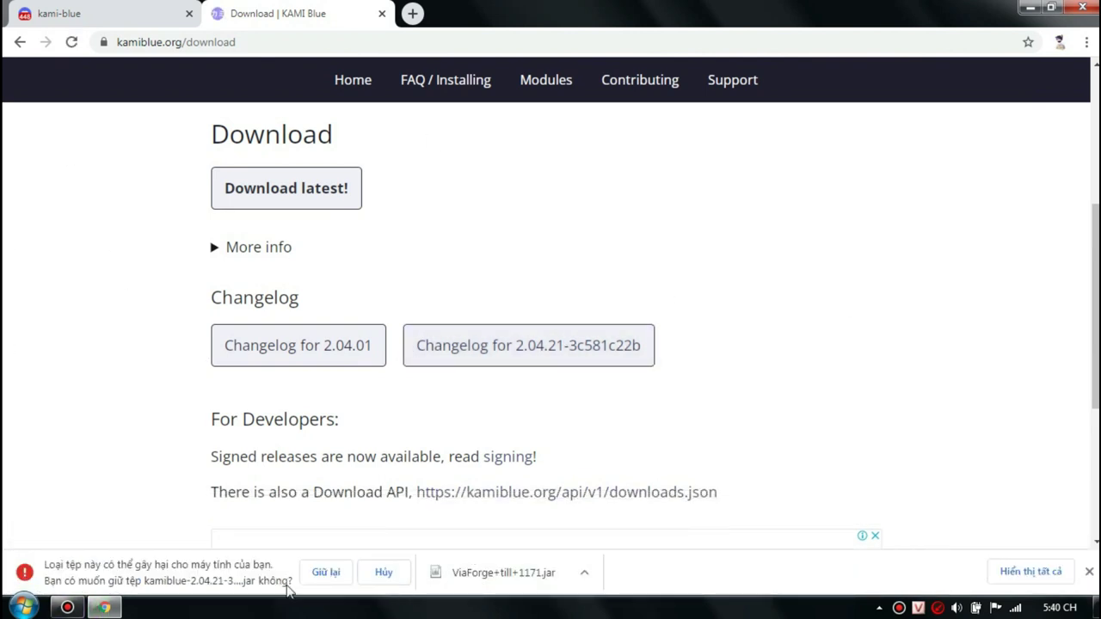
left_click(323, 572)
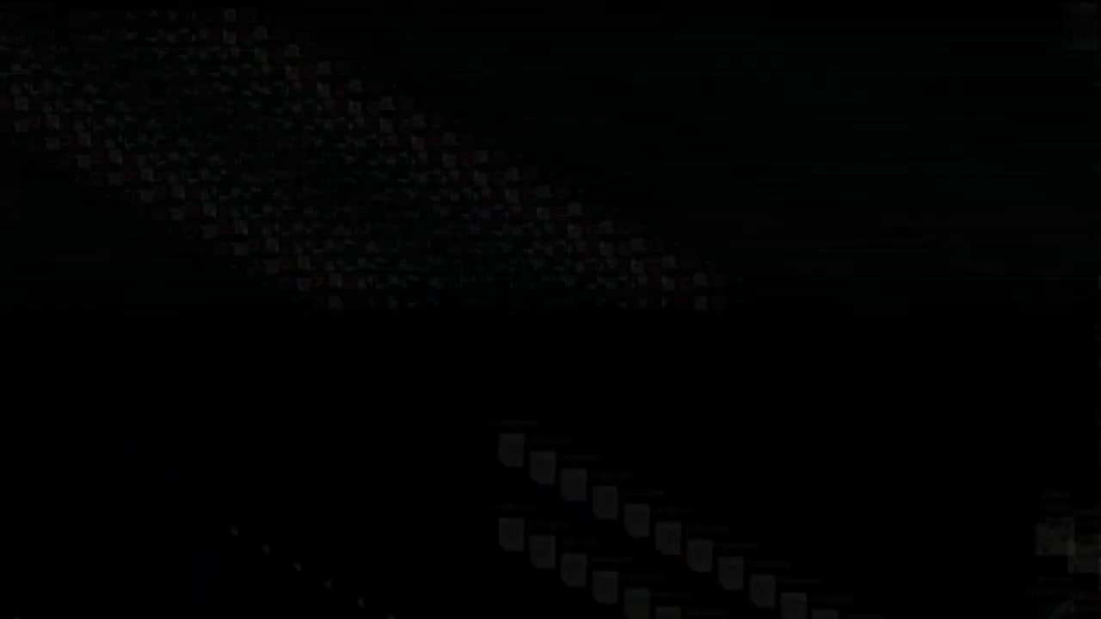
right_click(903, 109)
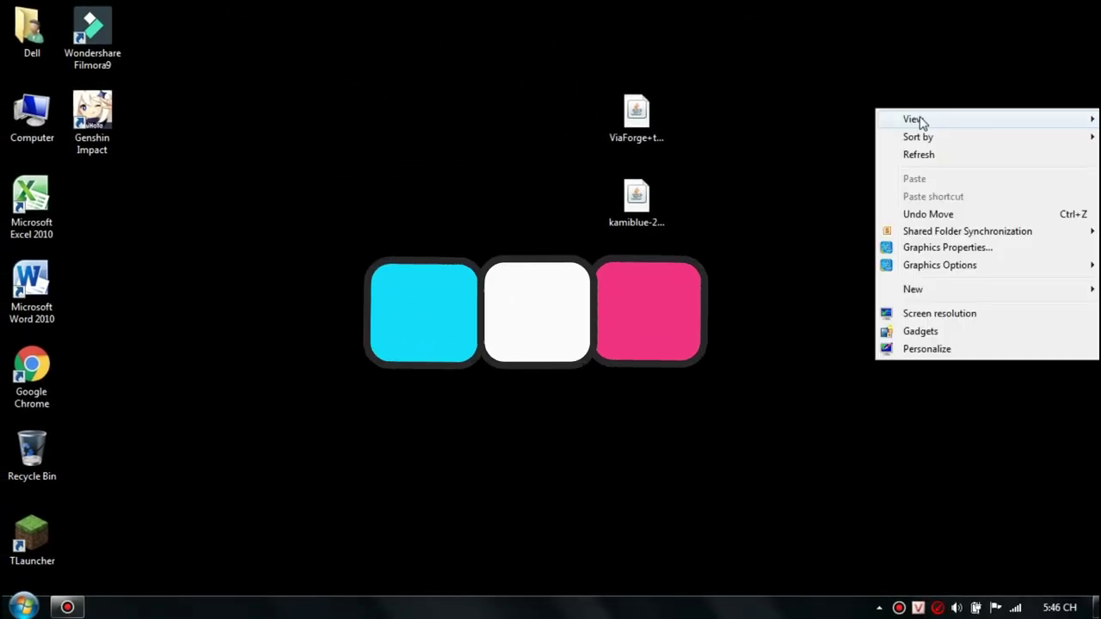
right_click(971, 156)
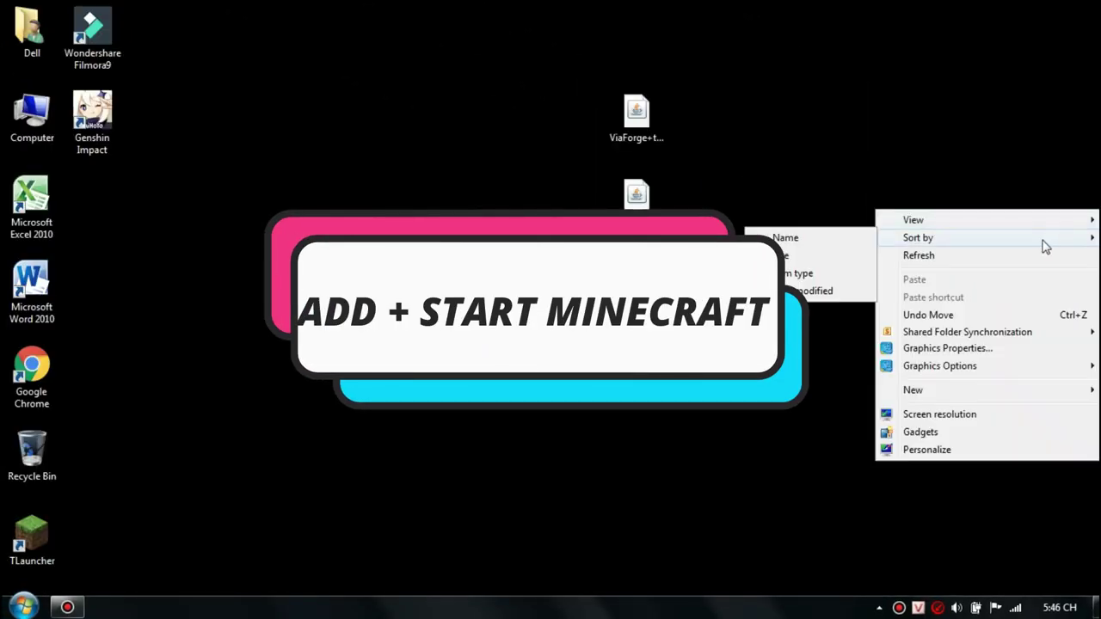
right_click(1059, 248)
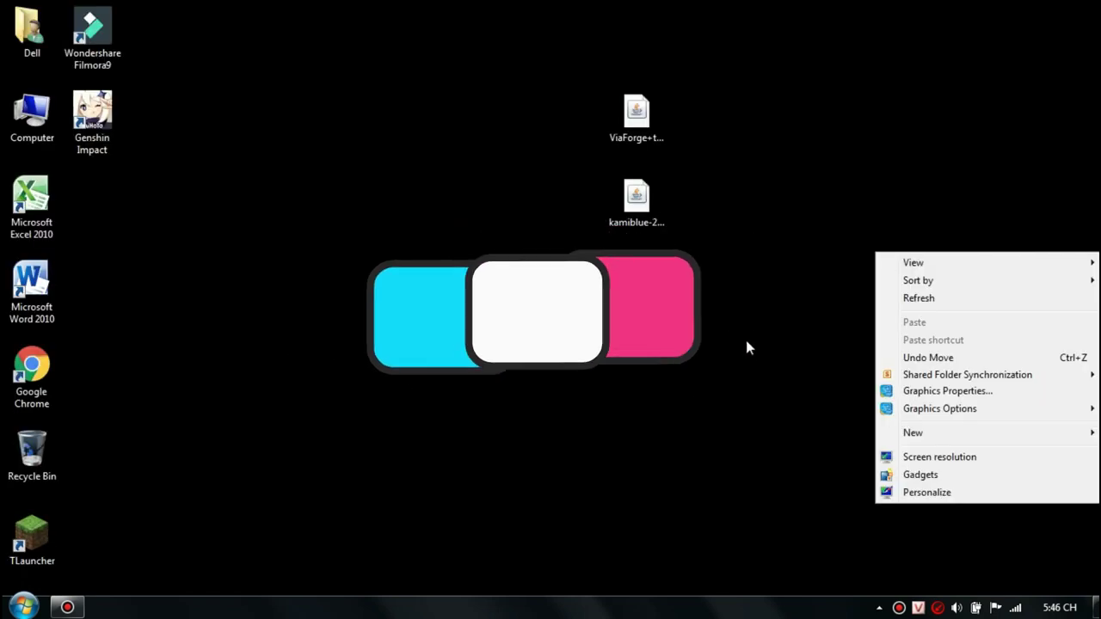
left_click_drag(745, 341, 521, 10)
left_click(560, 325)
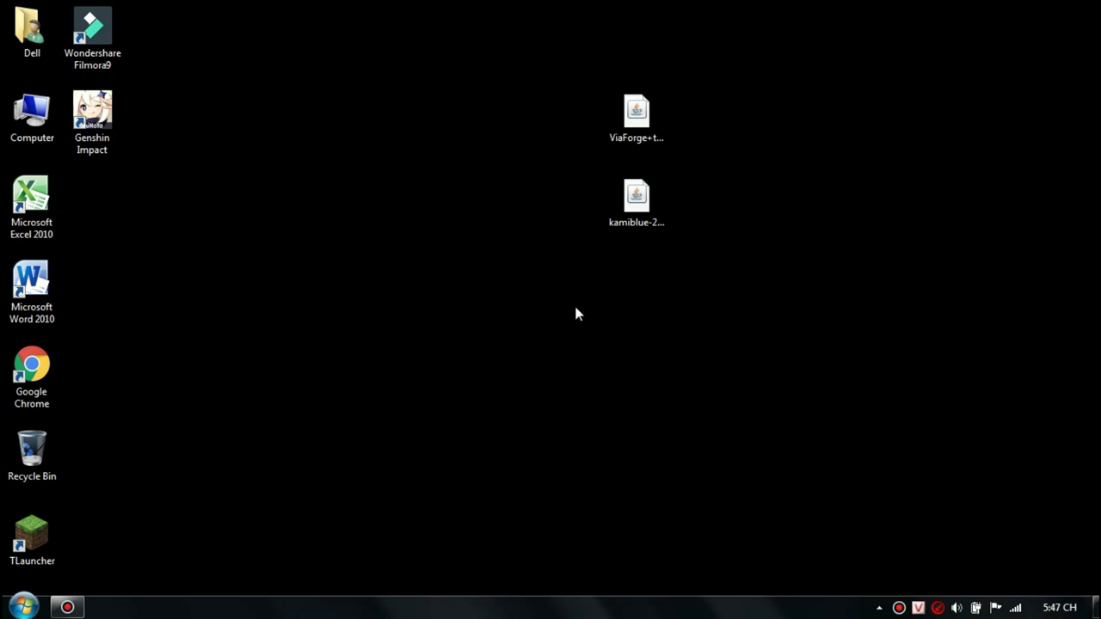
Open the AppData Roaming folder by running %appdata% from the Run dialog
key("super+r")
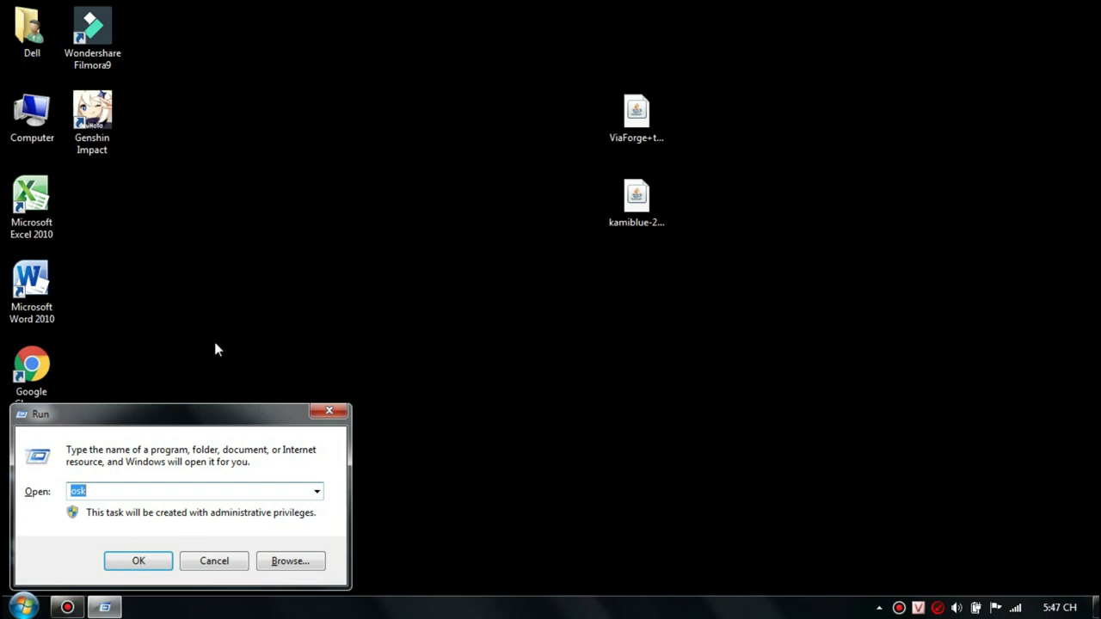
left_click(328, 411)
key("super")
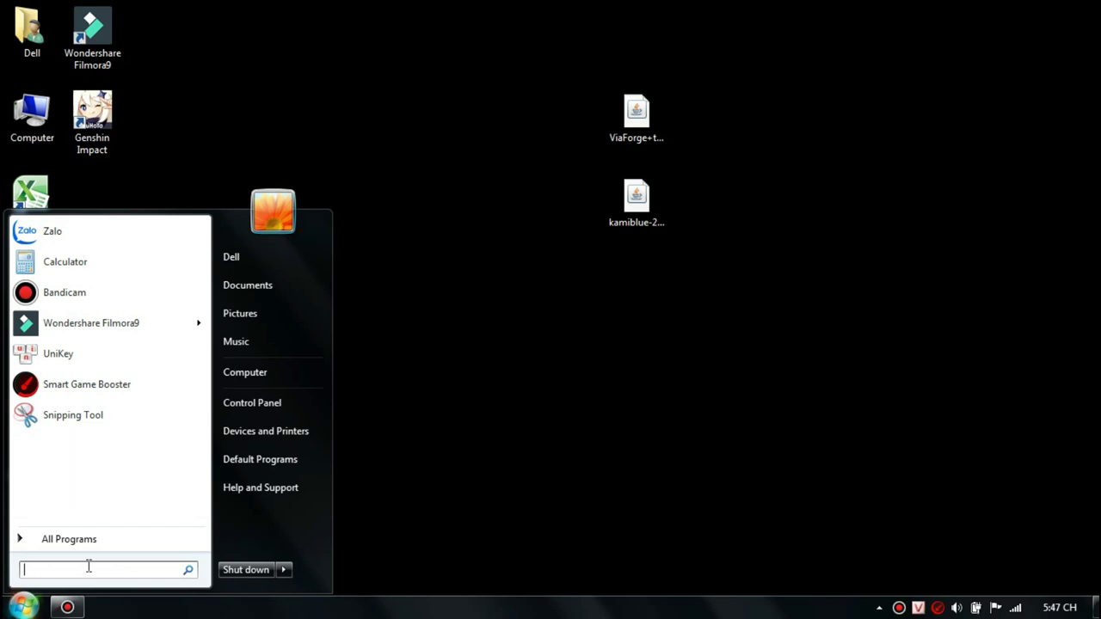
type("Ru")
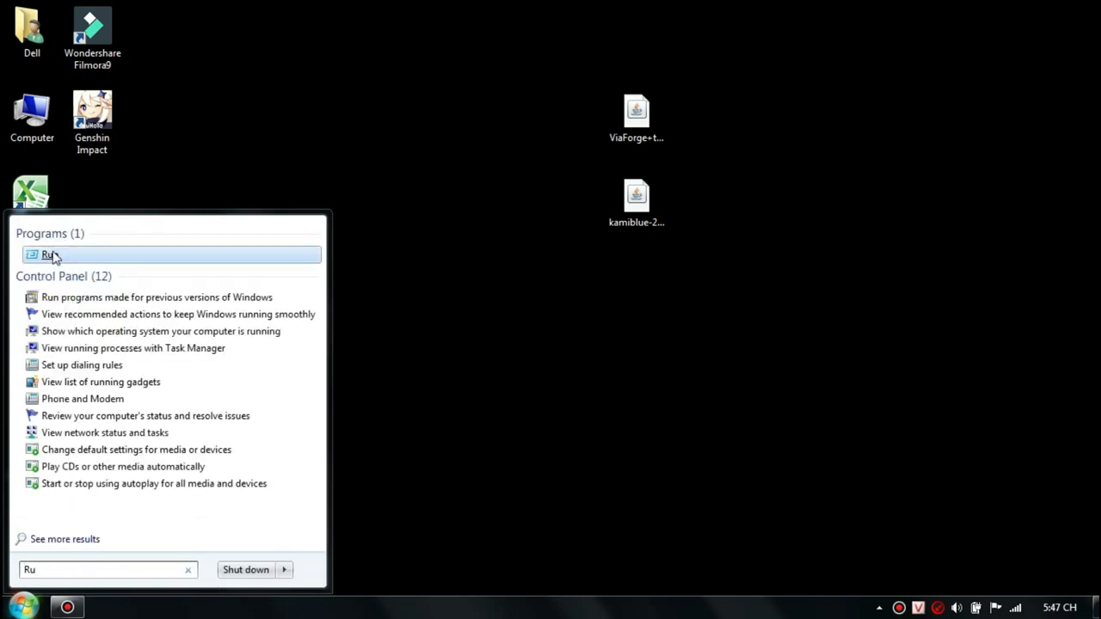
left_click(50, 255)
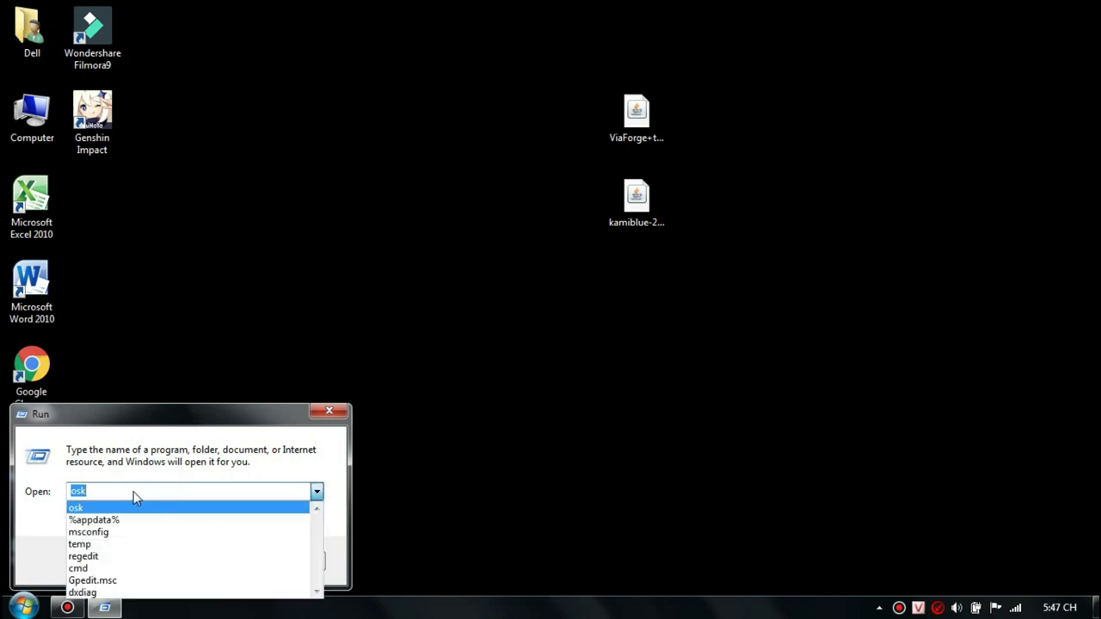
left_click(157, 522)
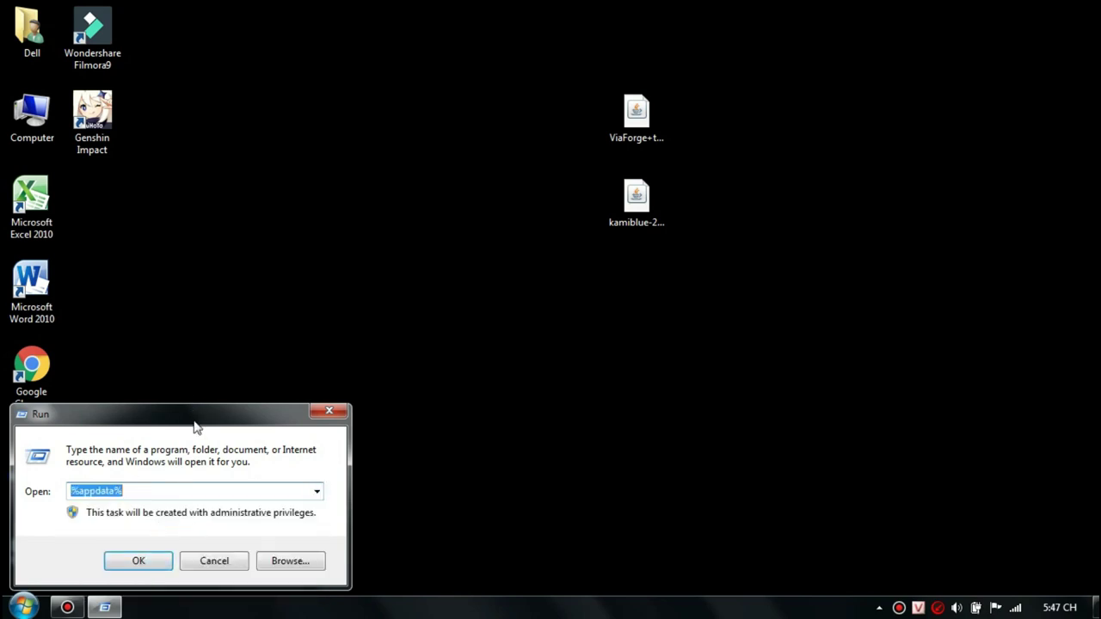
left_click_drag(187, 438, 189, 410)
left_click(189, 465)
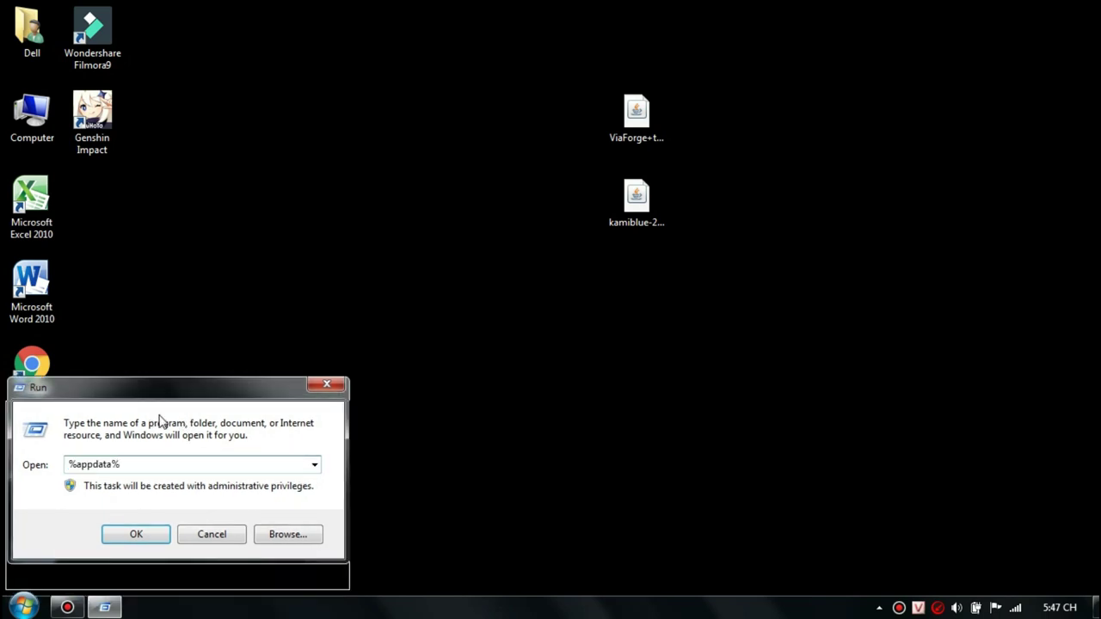
left_click_drag(160, 422, 164, 509)
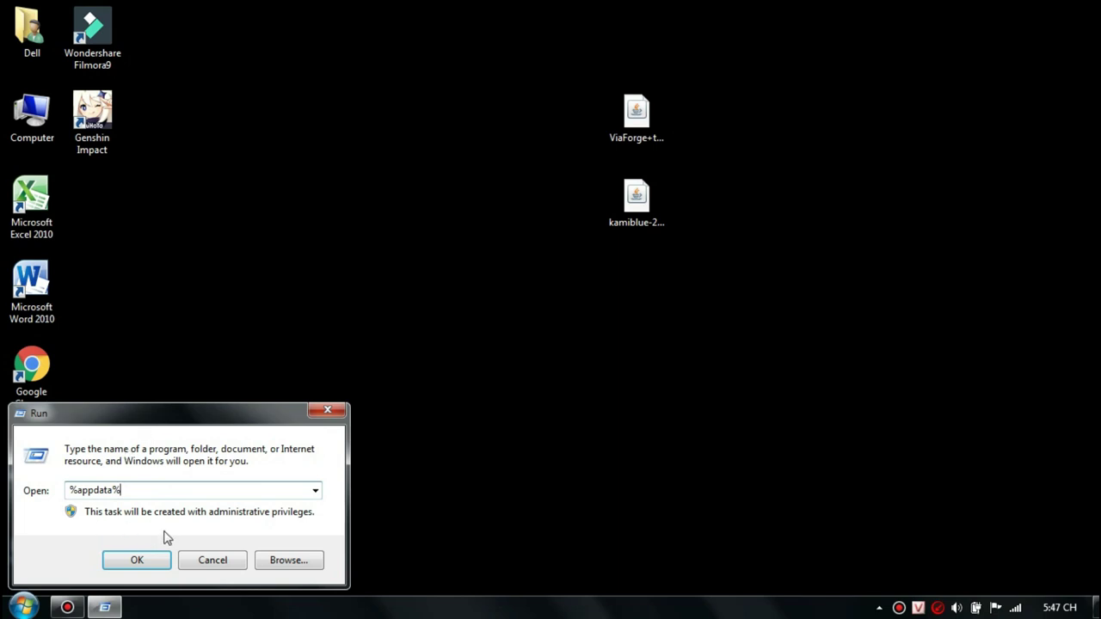
left_click(138, 561)
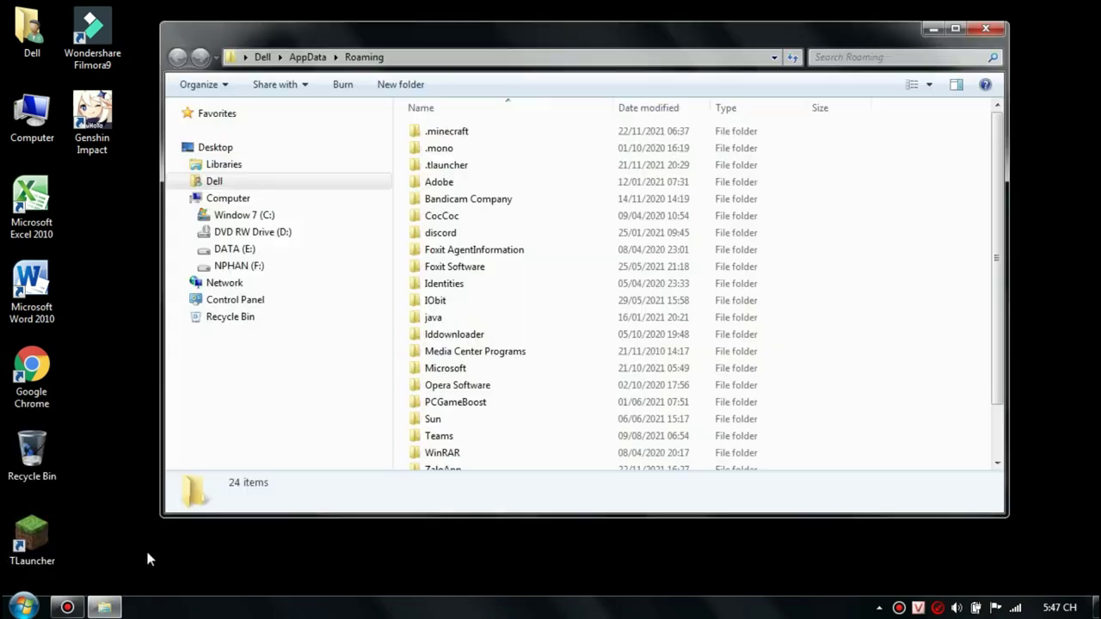
Open the mods folder inside .minecraft and move all existing mod files out to the desktop
double_click(482, 132)
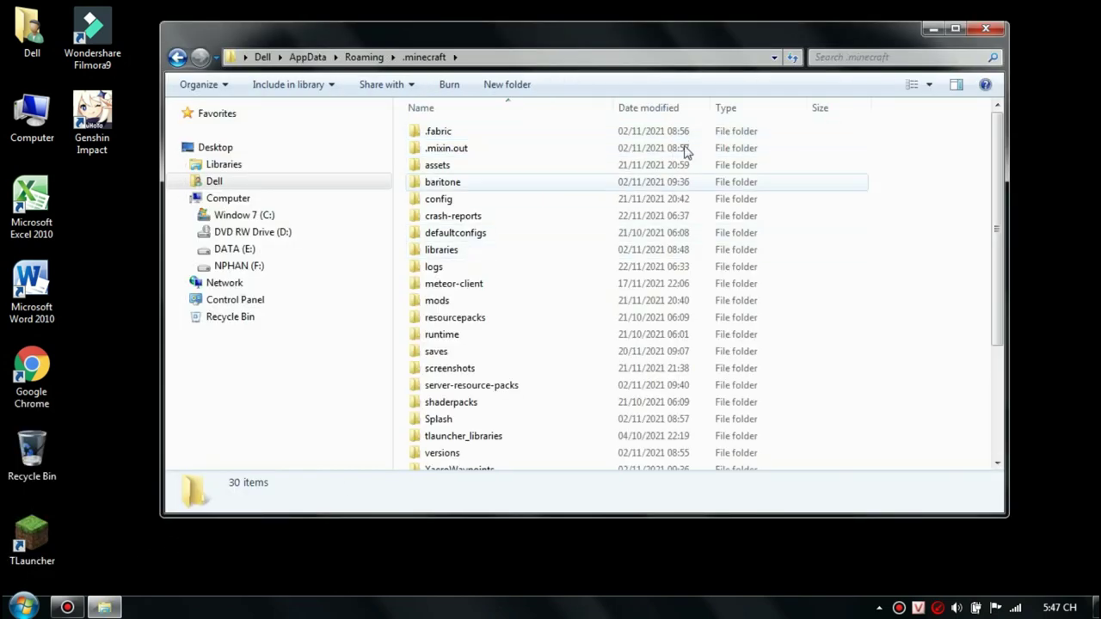
double_click(434, 303)
left_click_drag(487, 276, 506, 95)
left_click_drag(514, 198, 1070, 270)
Move the ViaForge and kamiblue jar files from the desktop into the mods folder and close the folder window
left_click(931, 33)
left_click_drag(685, 317, 619, 78)
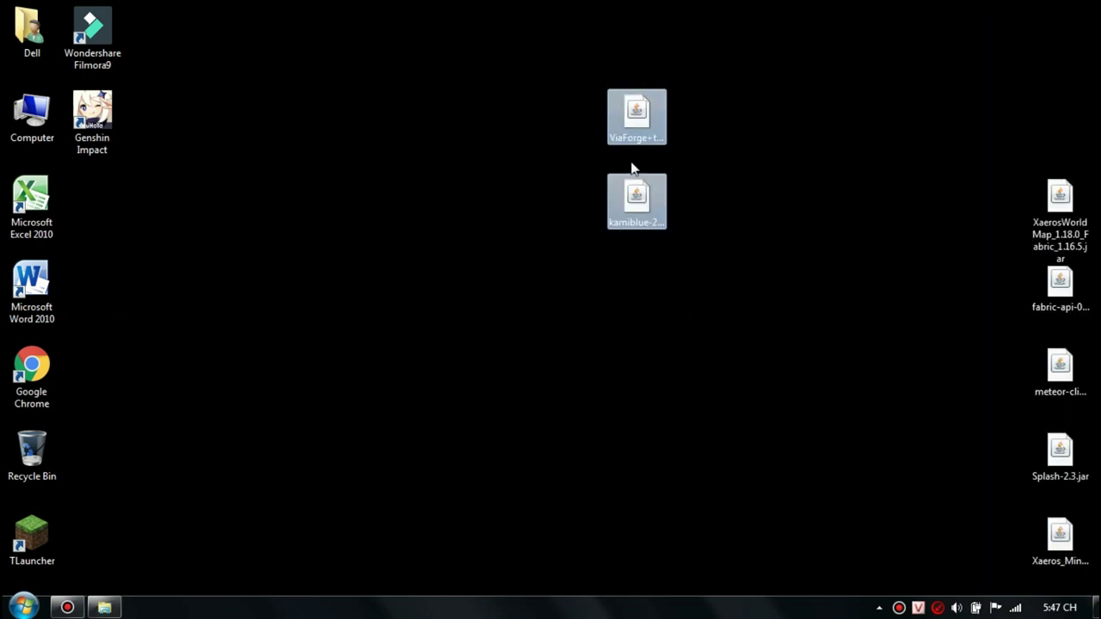
left_click_drag(634, 167, 725, 297)
left_click(985, 28)
right_click(983, 24)
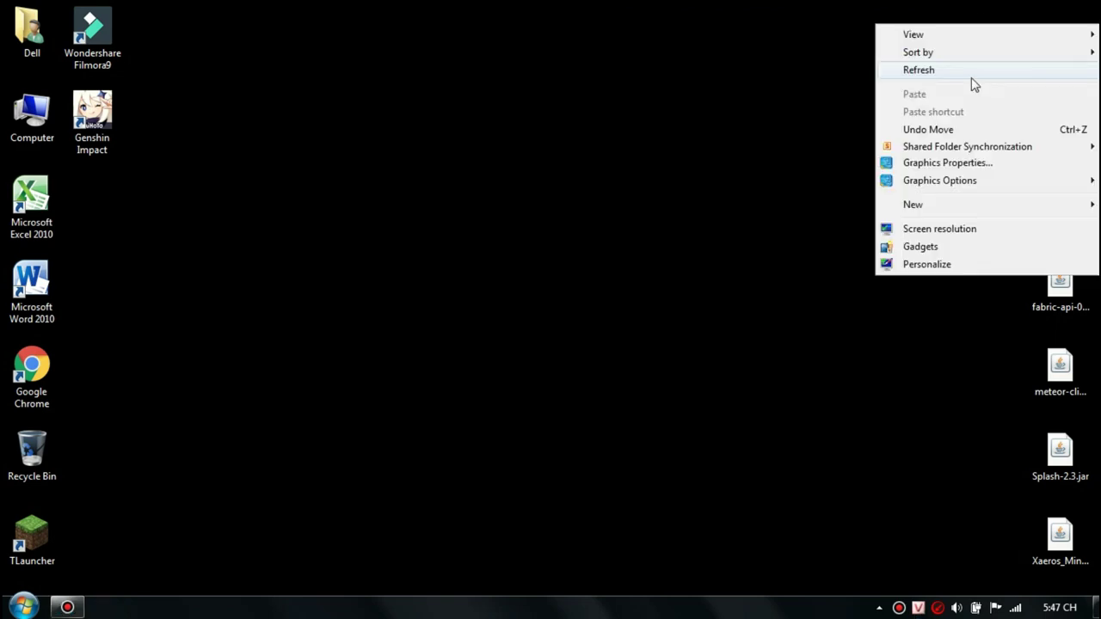
left_click(968, 81)
right_click(966, 72)
left_click(981, 118)
right_click(978, 114)
left_click(963, 161)
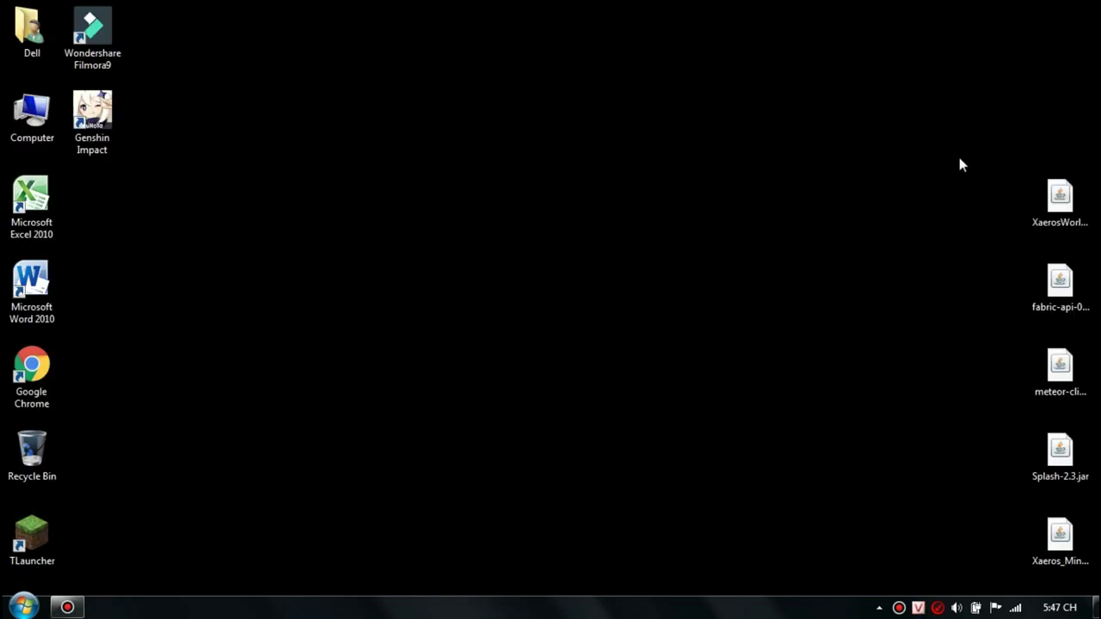
right_click(961, 163)
left_click(977, 205)
right_click(952, 198)
left_click(946, 253)
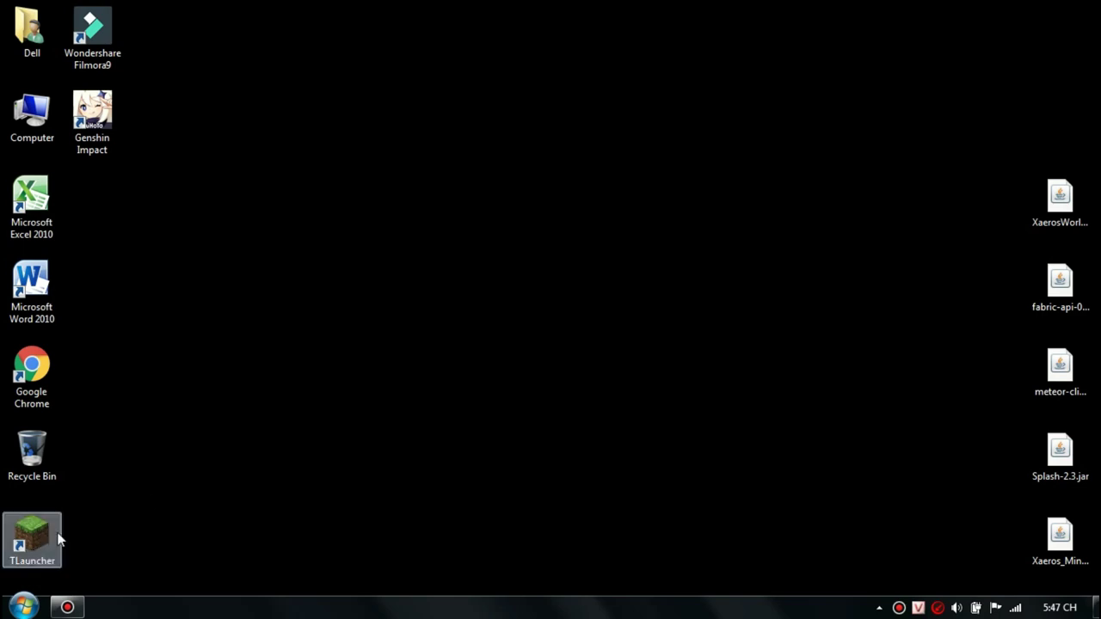
right_click(559, 227)
left_click(596, 273)
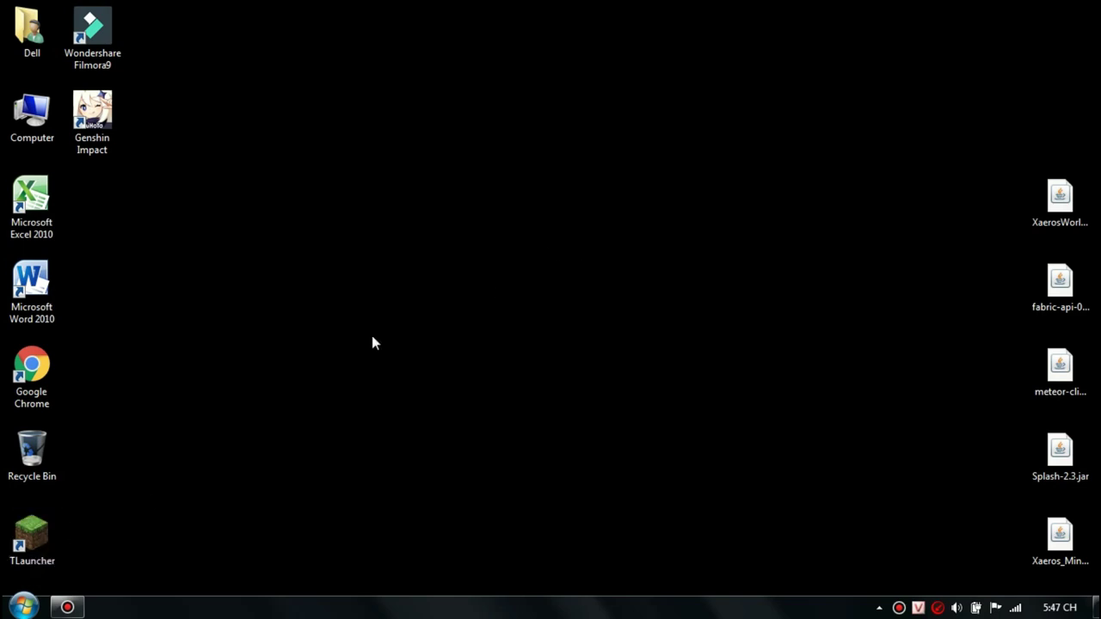
Launch TLauncher from the desktop
left_click(57, 558)
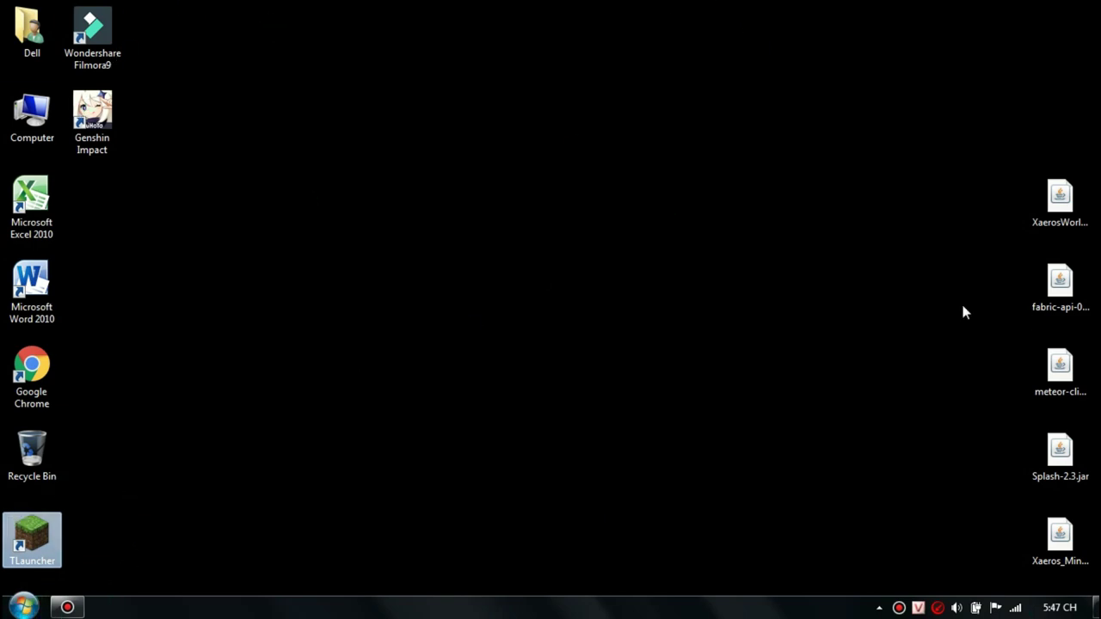
left_click_drag(1060, 540, 999, 31)
left_click_drag(1024, 383, 1064, 580)
left_click_drag(873, 105, 1100, 492)
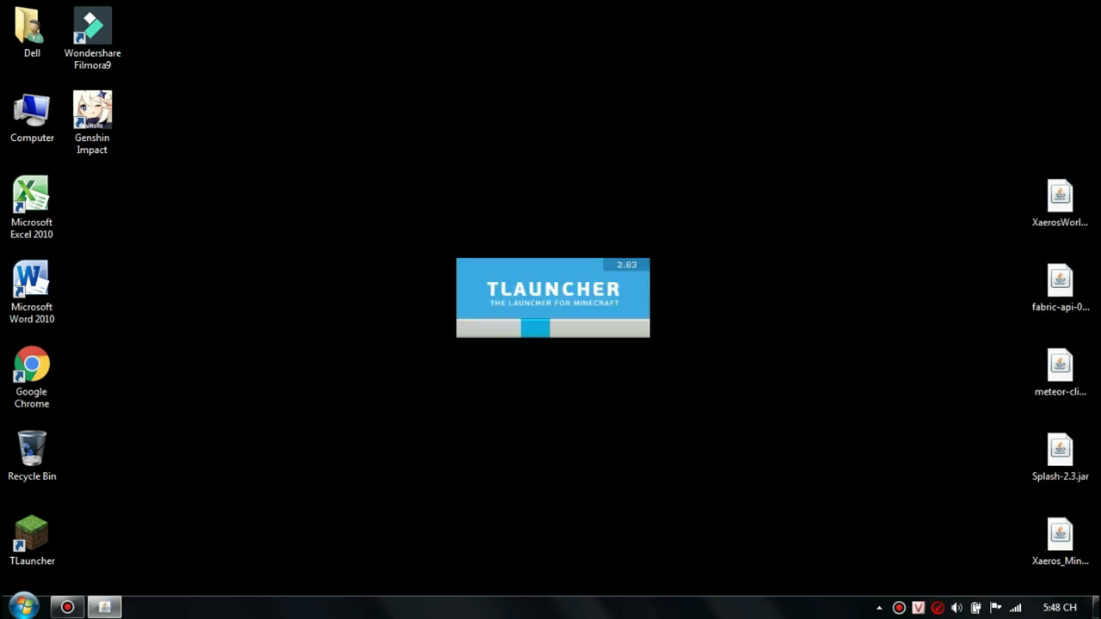
left_click_drag(698, 77, 410, 605)
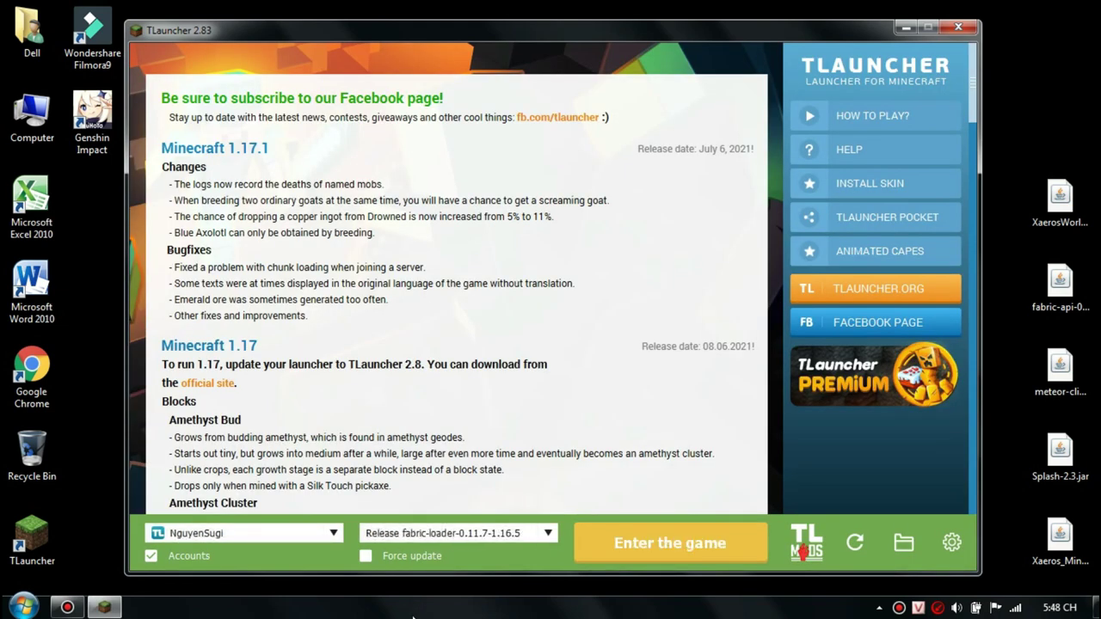
Choose ForgeOptiFine 1.12.2 as the game version in TLauncher, then install and start it
left_click(548, 533)
scroll(490, 468, "down", 5)
scroll(495, 469, "down", 12)
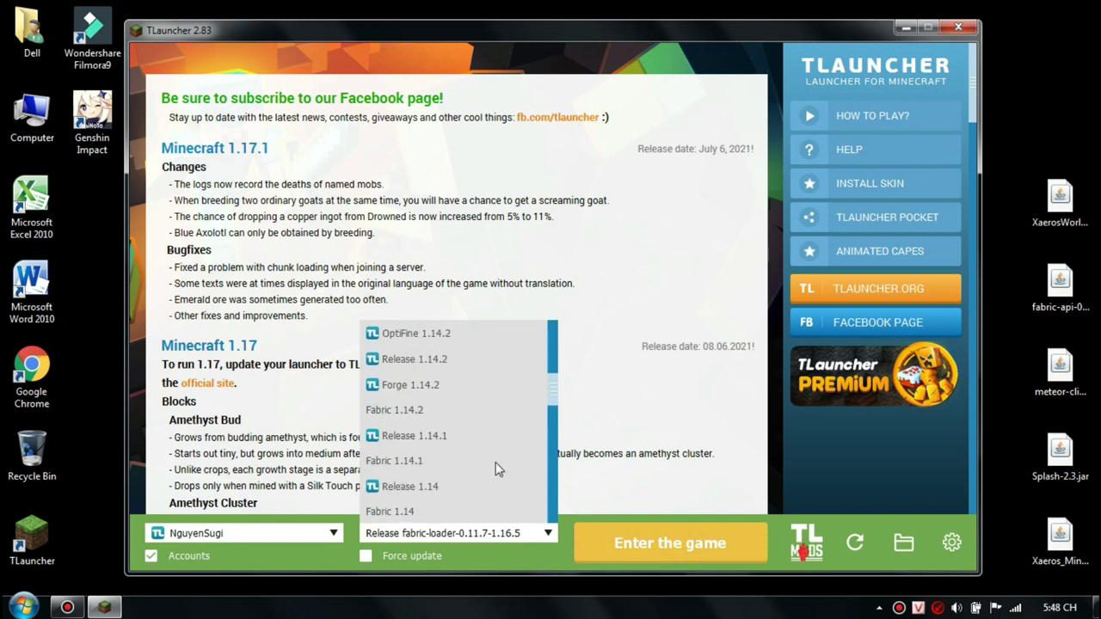
scroll(503, 441, "up", 1)
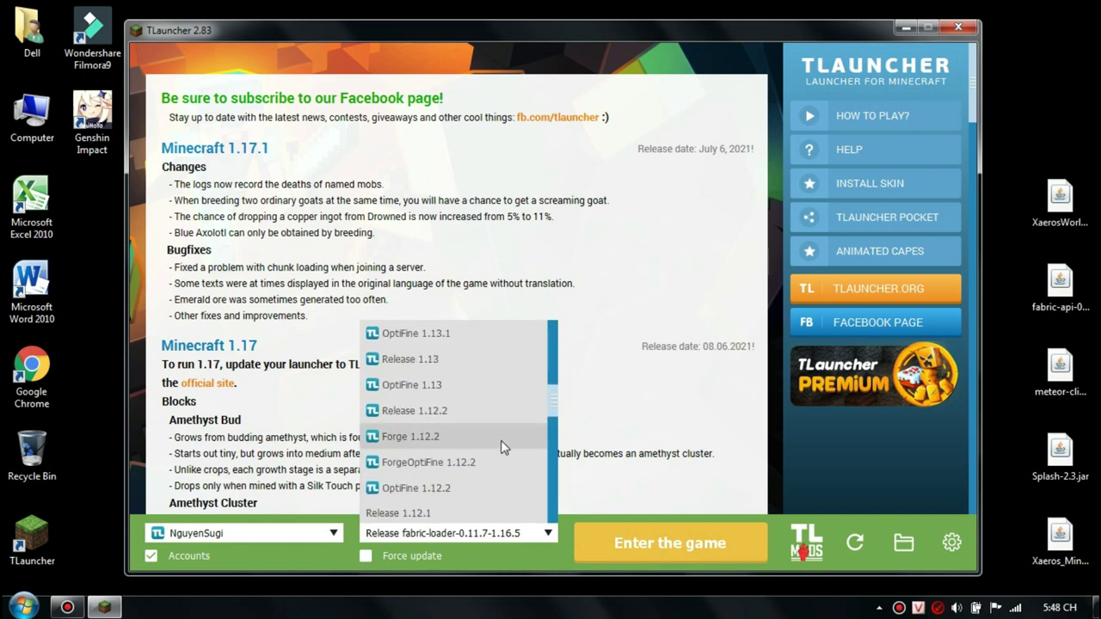
left_click(507, 463)
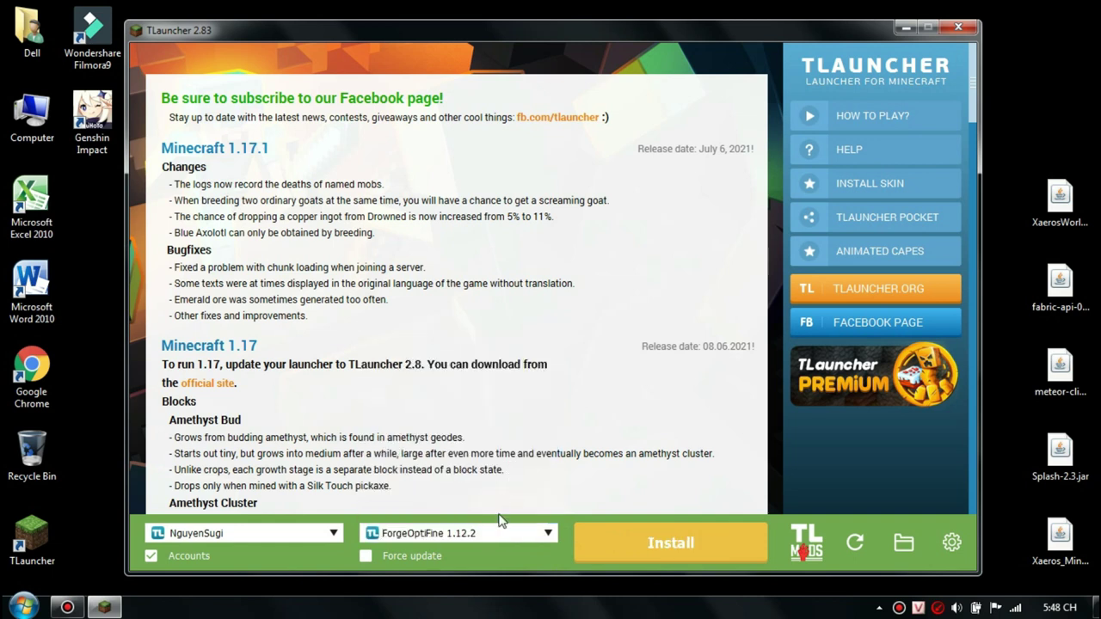
left_click(662, 539)
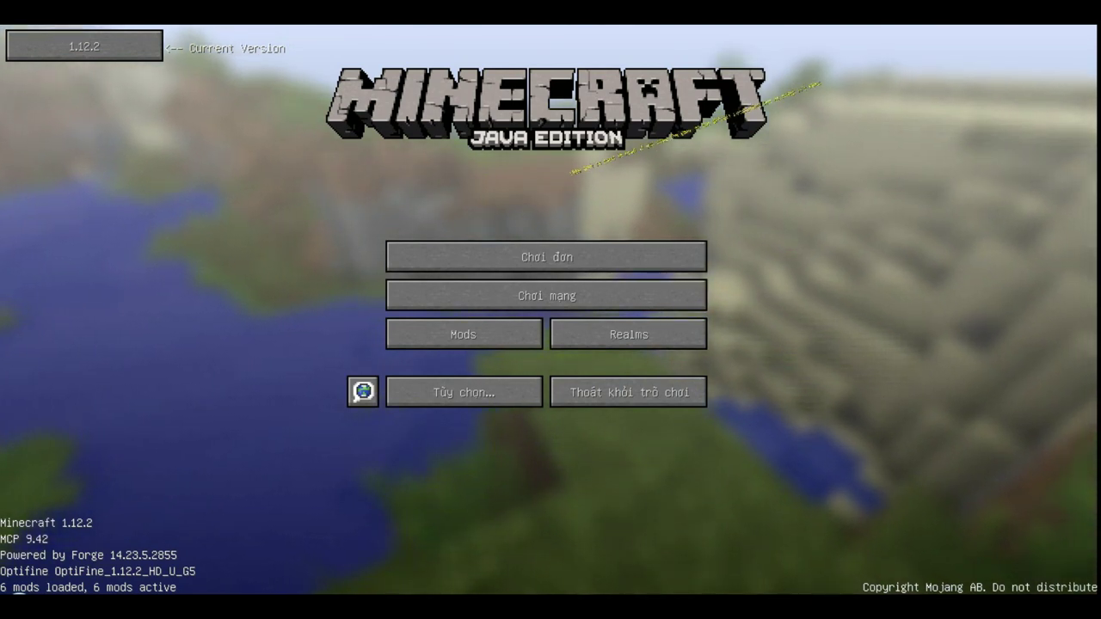
Create a new single-player world in Creative mode (Sáng tạo), keeping the default world name
left_click(454, 260)
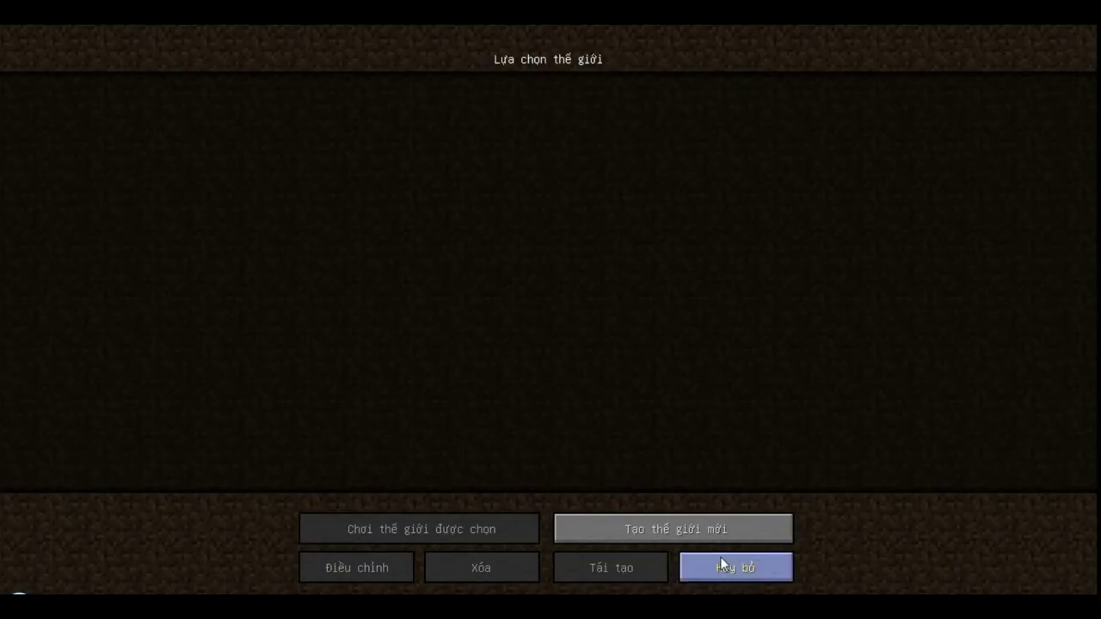
left_click(679, 528)
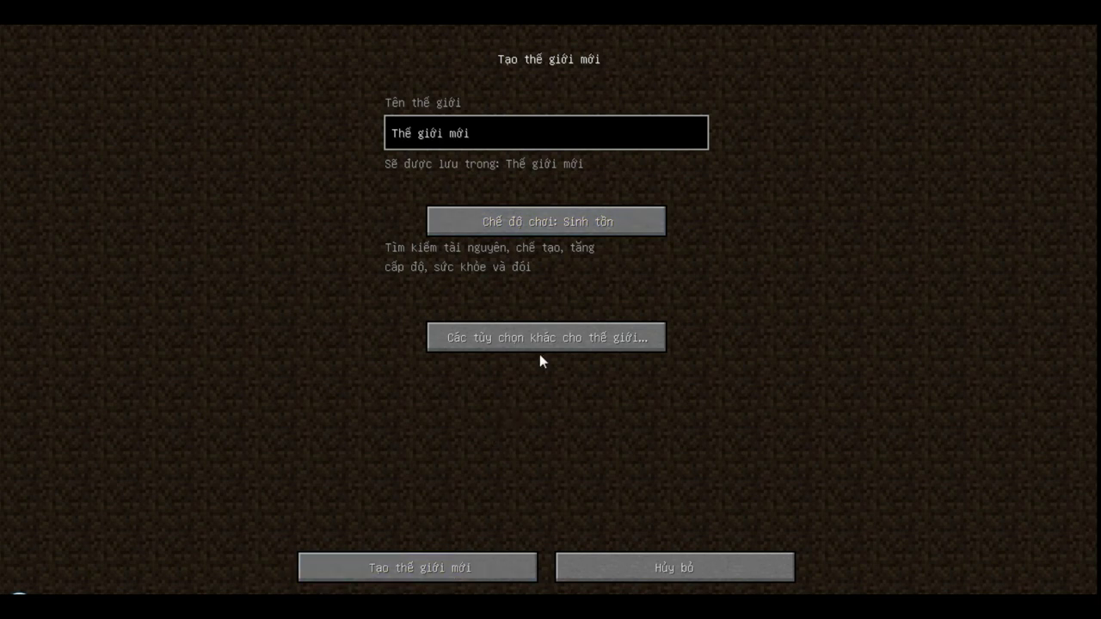
left_click(552, 225)
left_click(552, 226)
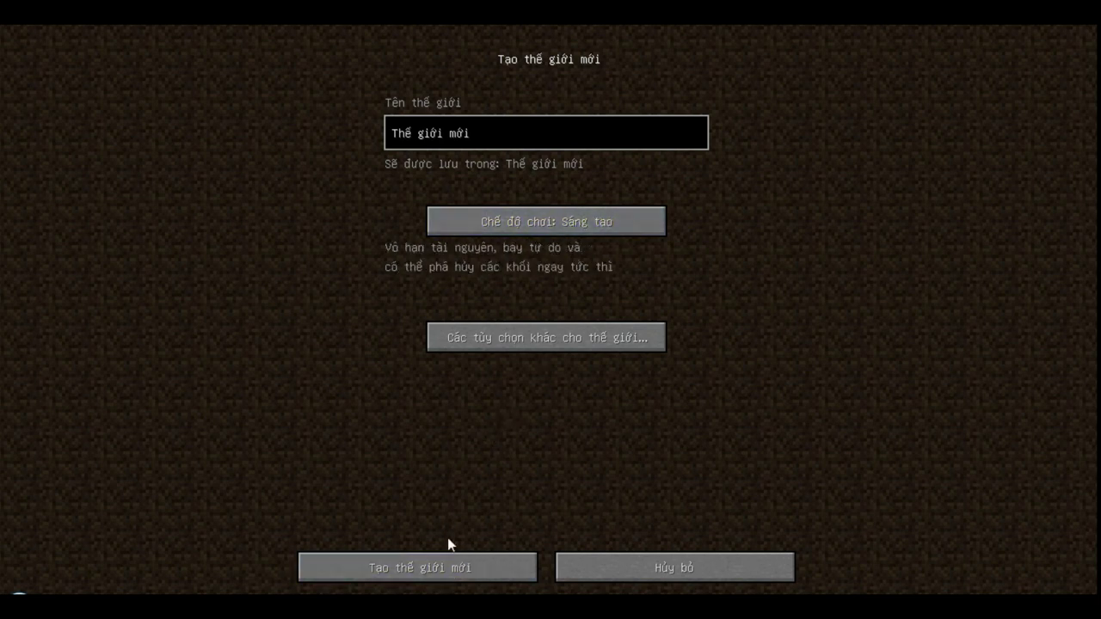
left_click(442, 565)
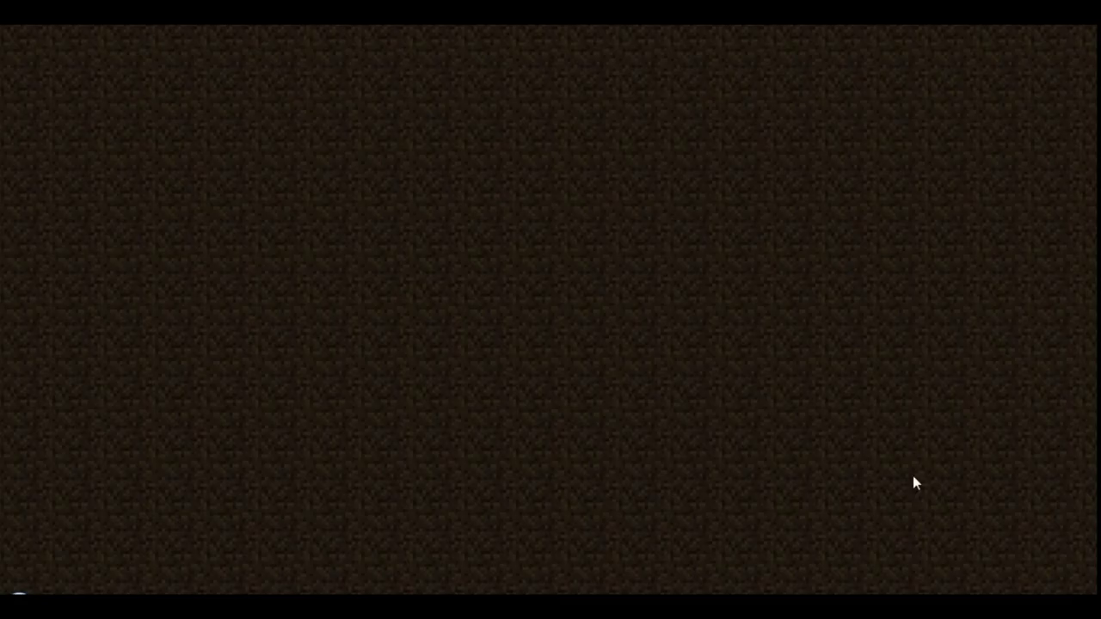